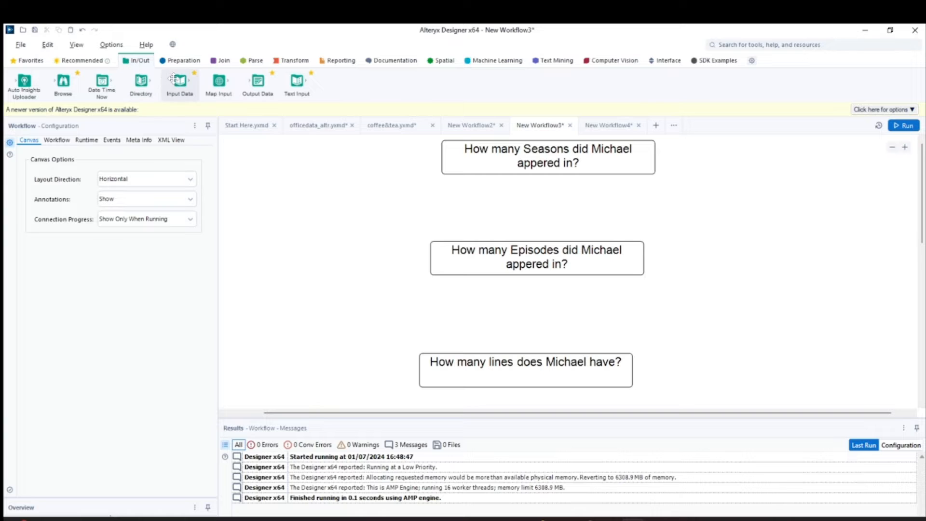
# Step: Add an Input Data tool that reads office_data.csv from the recent connections, and run the workflow
pyautogui.moveTo(180, 81); pyautogui.dragTo(274, 248)
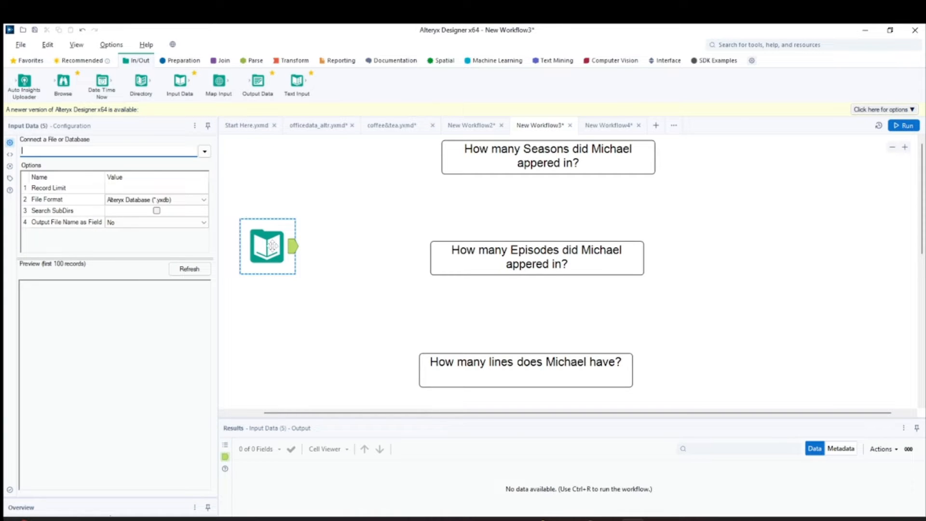
pyautogui.click(204, 151)
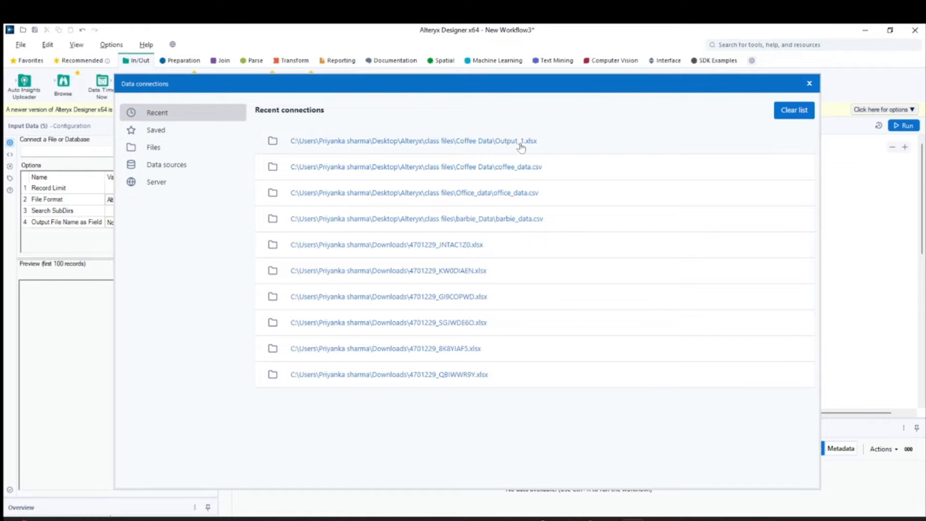
pyautogui.click(518, 195)
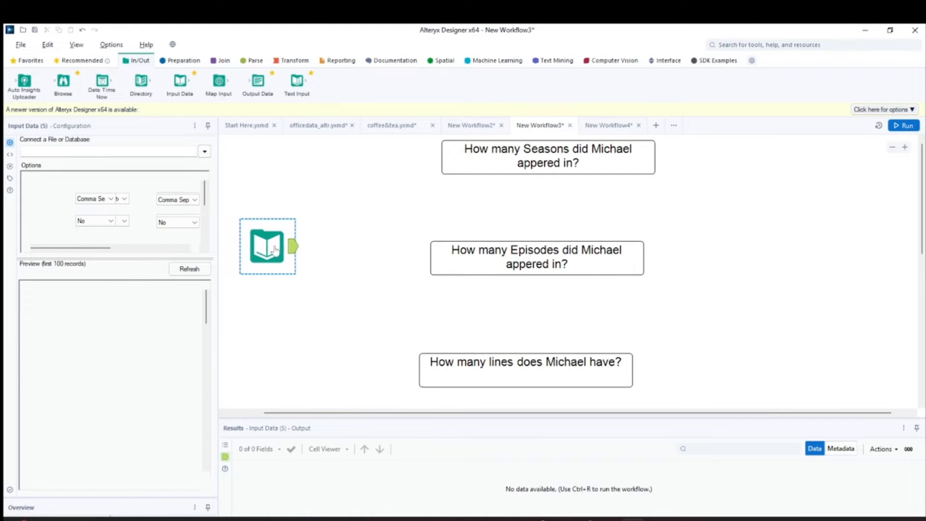
pyautogui.moveTo(252, 235)
pyautogui.mouseDown()
pyautogui.moveTo(274, 247)
pyautogui.moveTo(262, 226)
pyautogui.mouseUp()
pyautogui.click(907, 125)
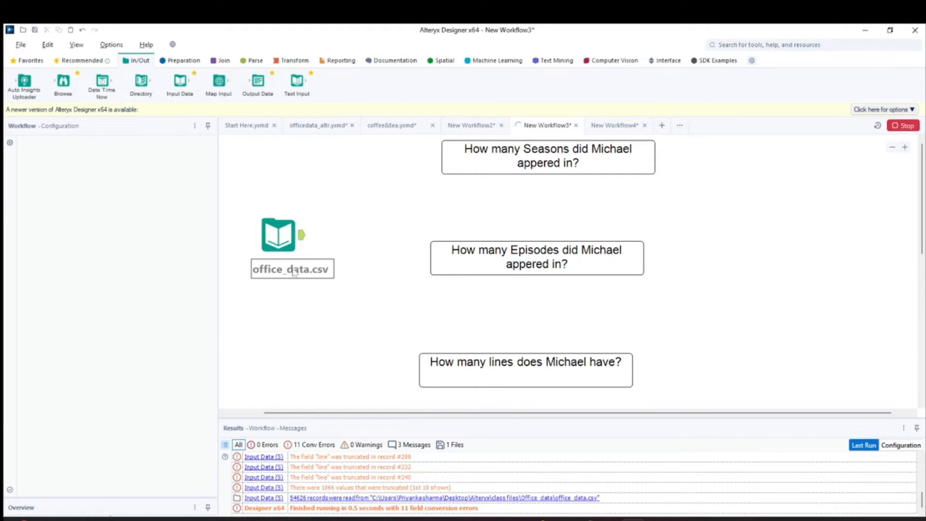
# Step: Enlarge the results area and view the output records of the office_data.csv input, shifting the input tool and the seasons comment slightly
pyautogui.click(296, 268)
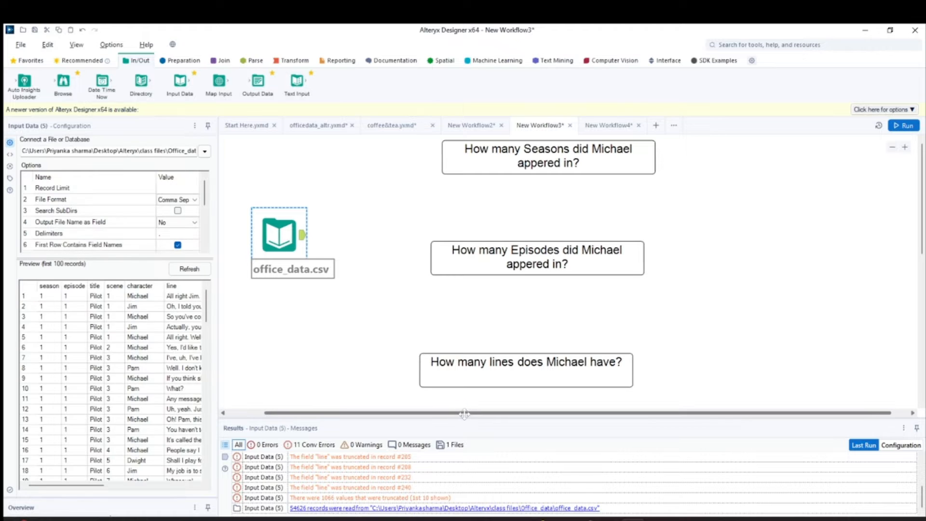
pyautogui.moveTo(464, 414); pyautogui.dragTo(470, 378)
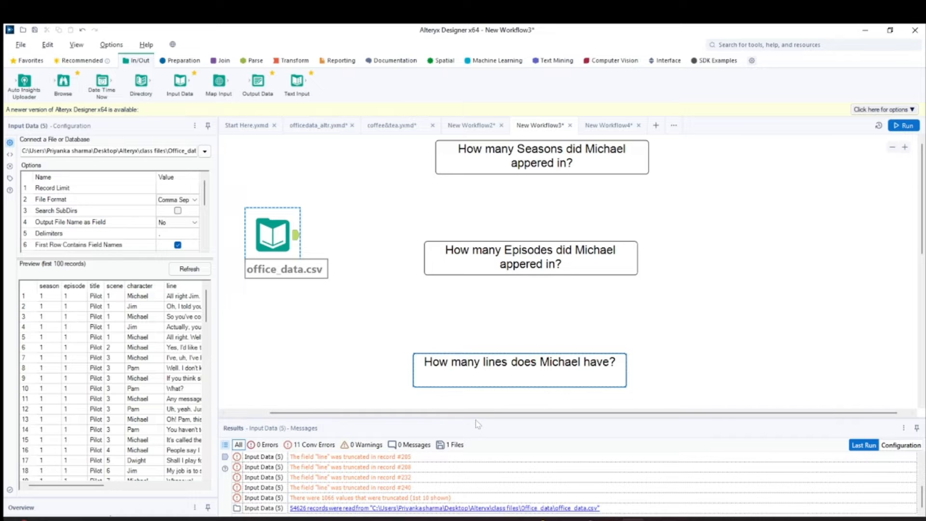
pyautogui.moveTo(476, 418); pyautogui.dragTo(485, 292)
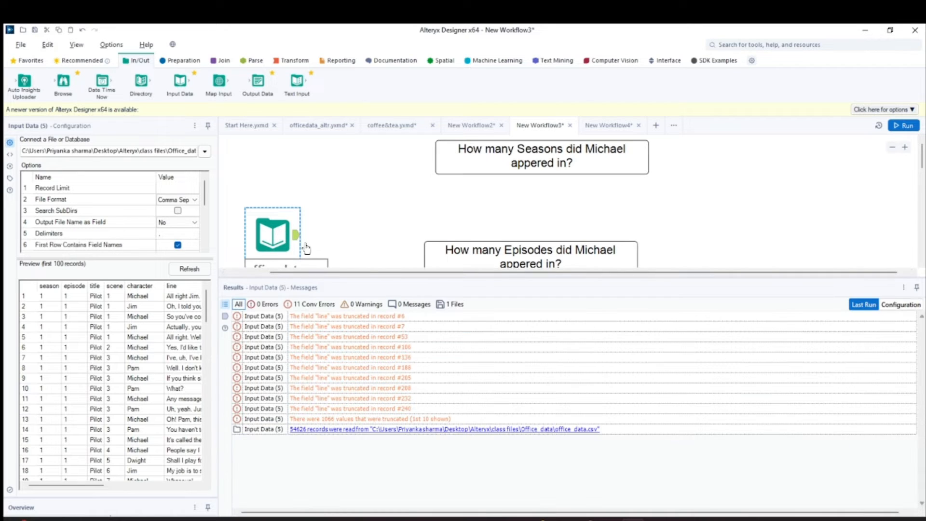
pyautogui.moveTo(300, 241); pyautogui.dragTo(288, 197)
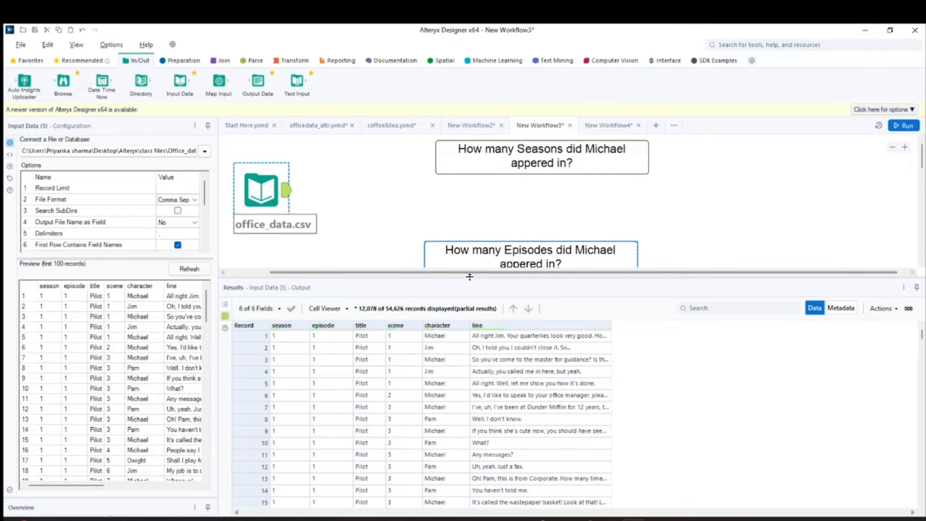
pyautogui.moveTo(470, 275); pyautogui.dragTo(469, 249)
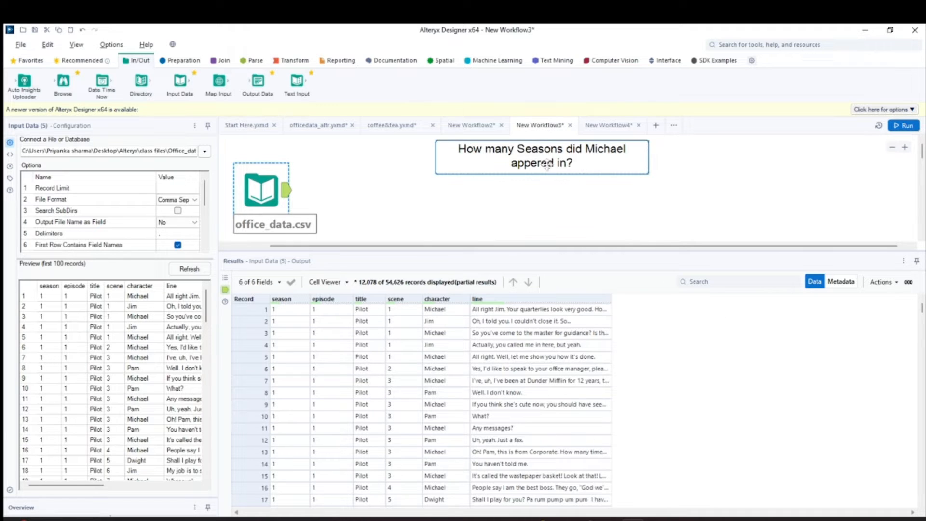
pyautogui.moveTo(547, 165); pyautogui.dragTo(535, 165)
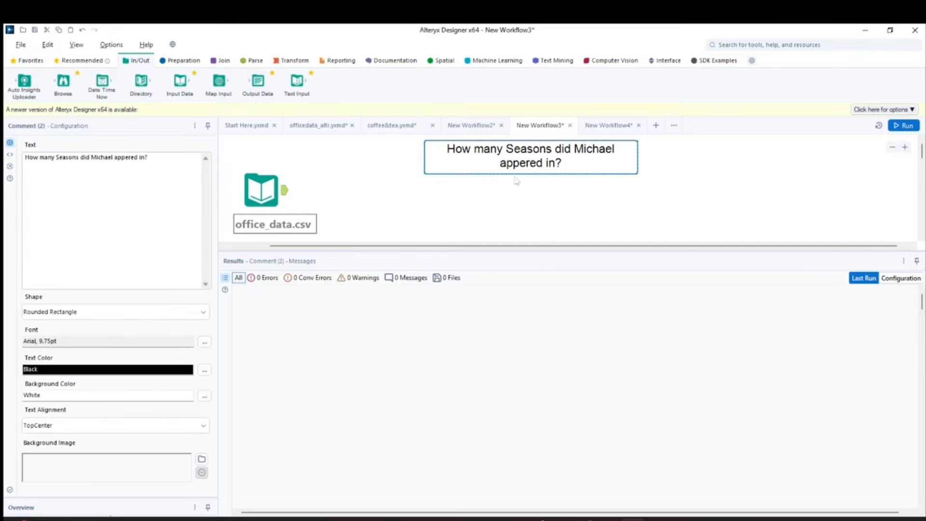
pyautogui.click(263, 190)
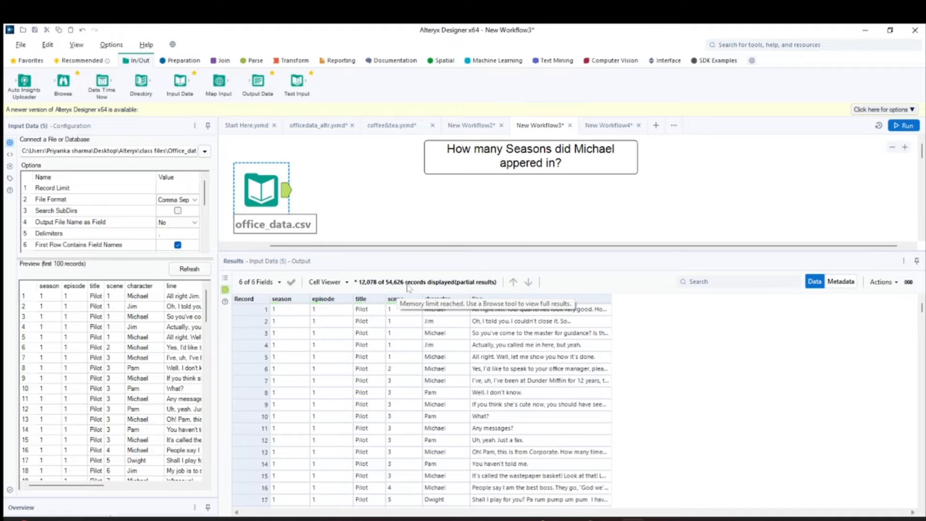
# Step: Connect a Filter tool after the input, keep records where character equals "Michael", and run the workflow
pyautogui.click(188, 62)
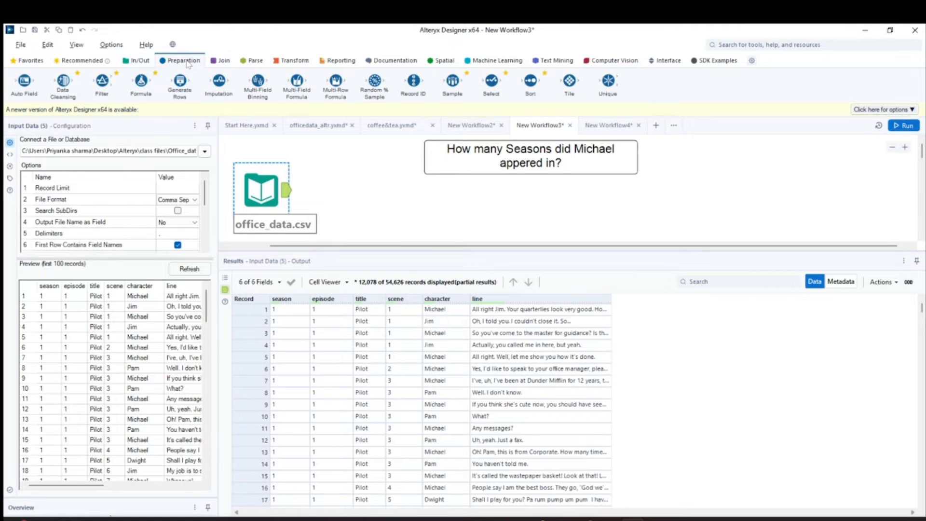
pyautogui.moveTo(102, 80); pyautogui.dragTo(350, 195)
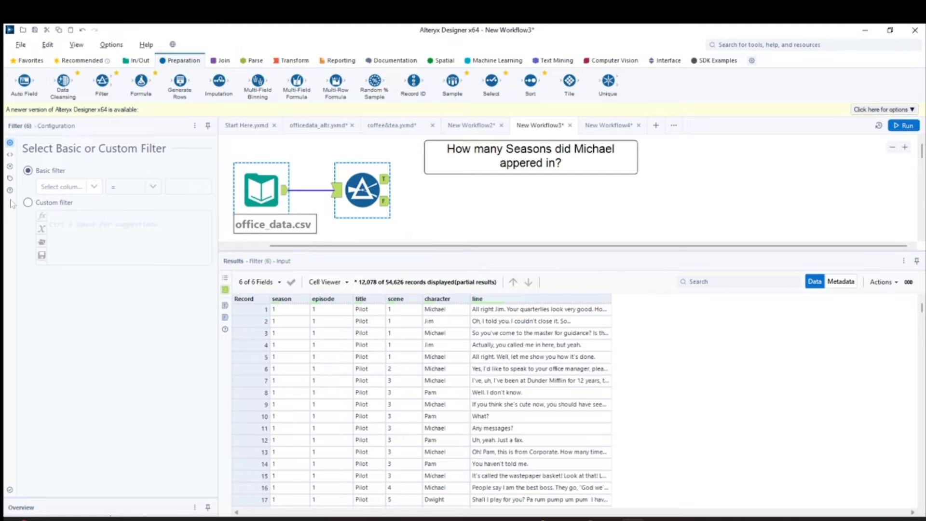
pyautogui.click(94, 188)
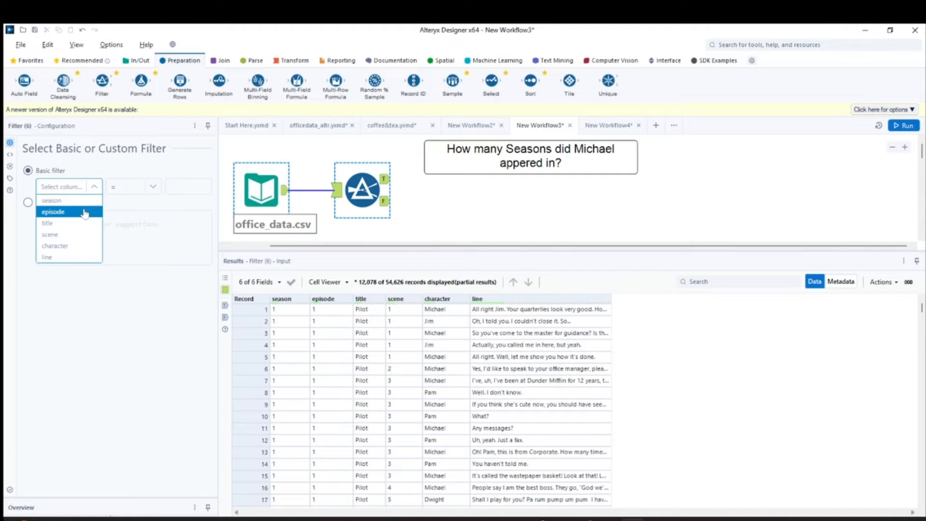
pyautogui.click(63, 246)
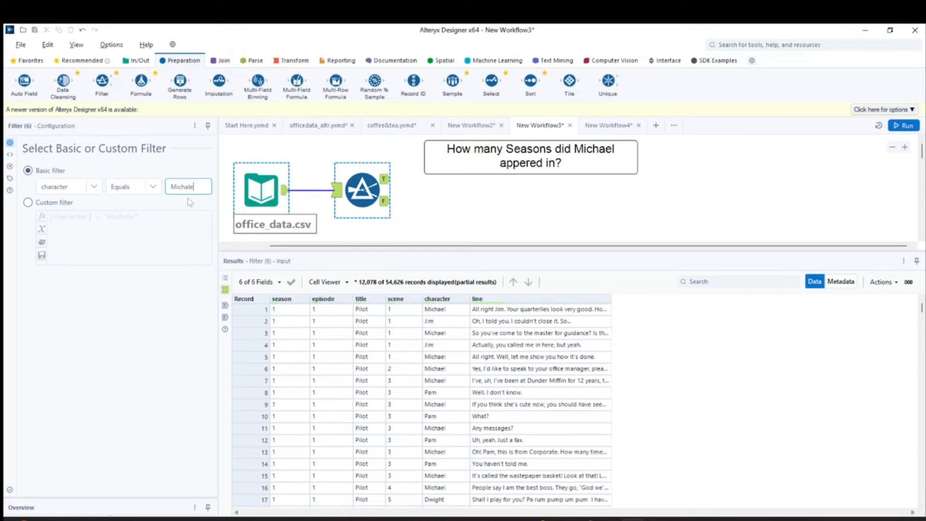
pyautogui.write('Michael')
pyautogui.click(385, 179)
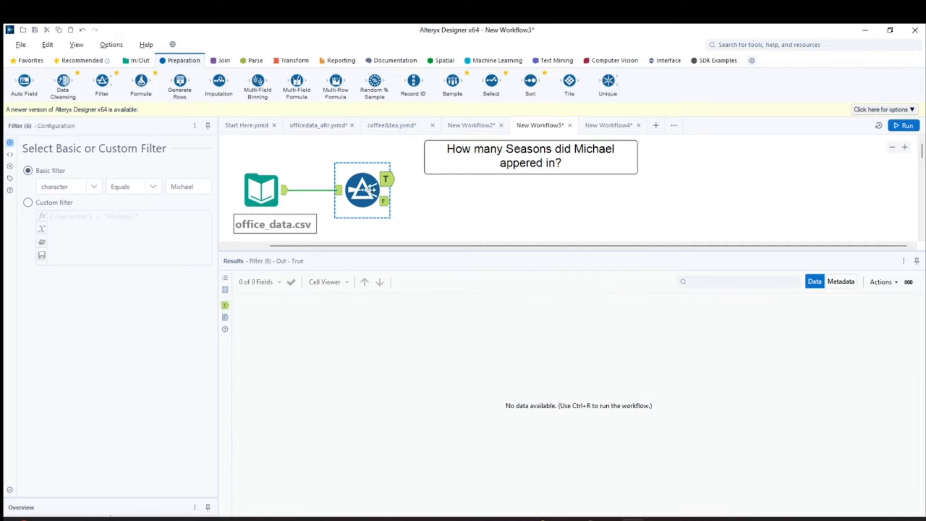
pyautogui.hotkey('ctrl', 'r')
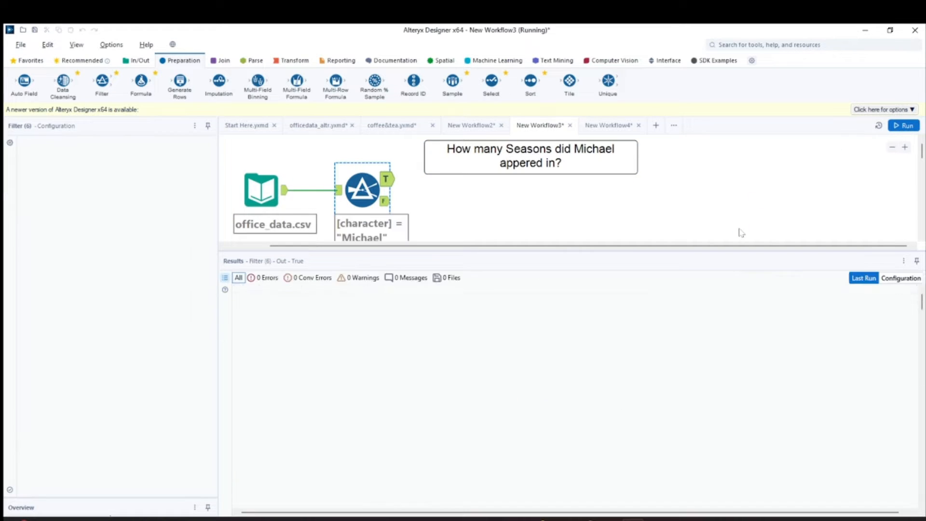
# Step: Examine the filter's True and False output records, checking the character names in the False output
pyautogui.click(386, 179)
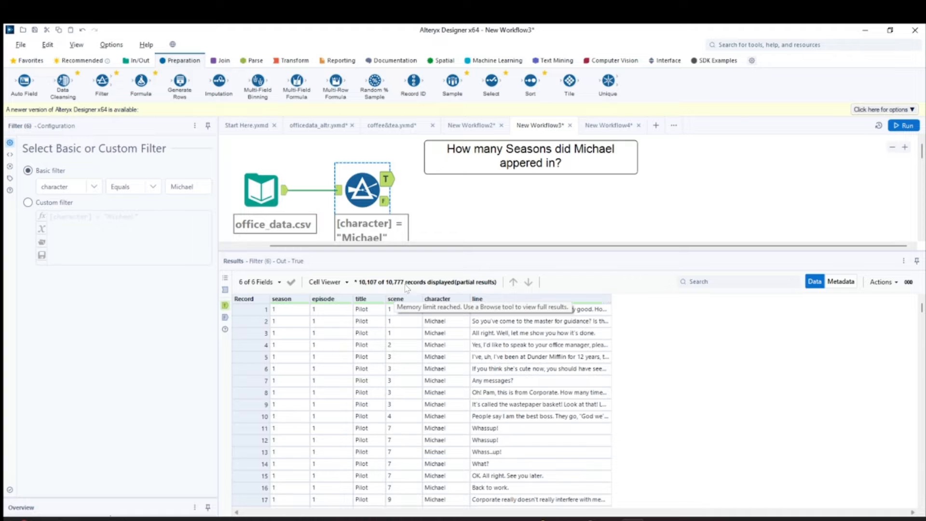
pyautogui.click(386, 202)
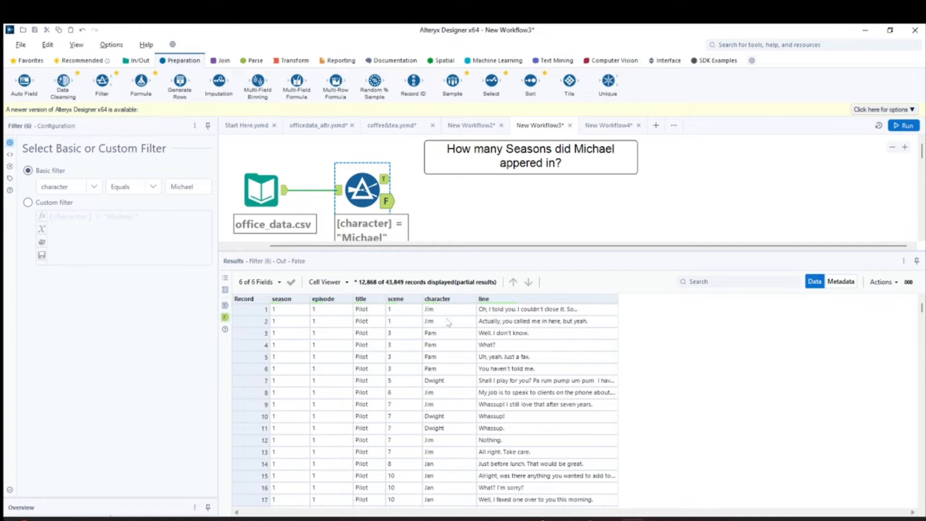
pyautogui.scroll(-7, 444, 442)
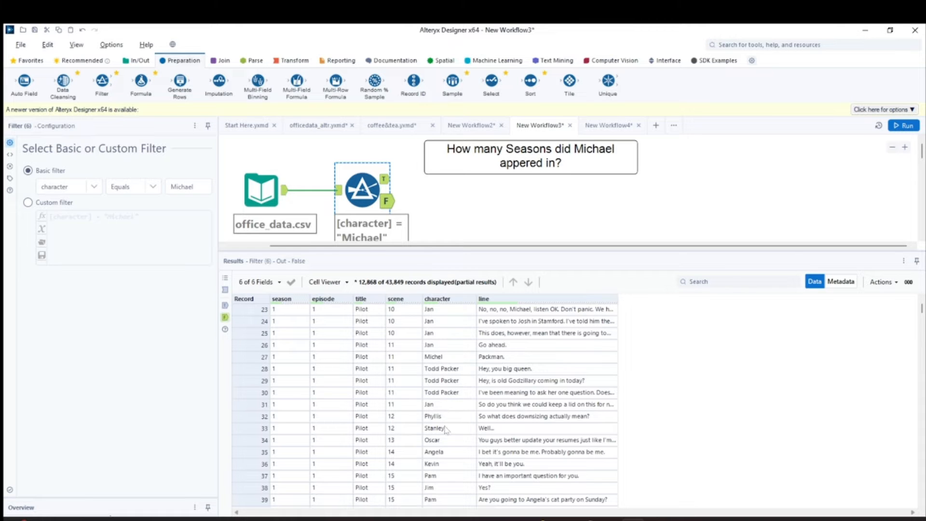
pyautogui.scroll(-4, 446, 449)
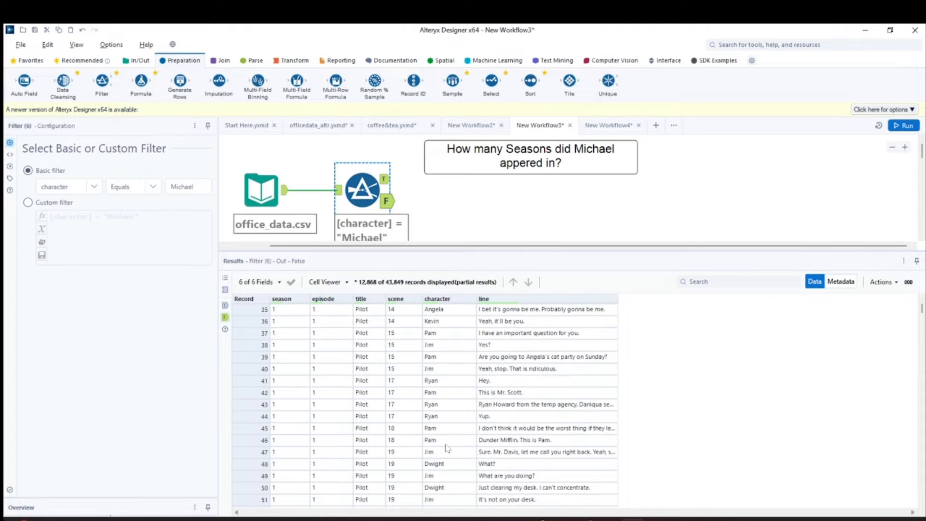
pyautogui.scroll(4, 446, 449)
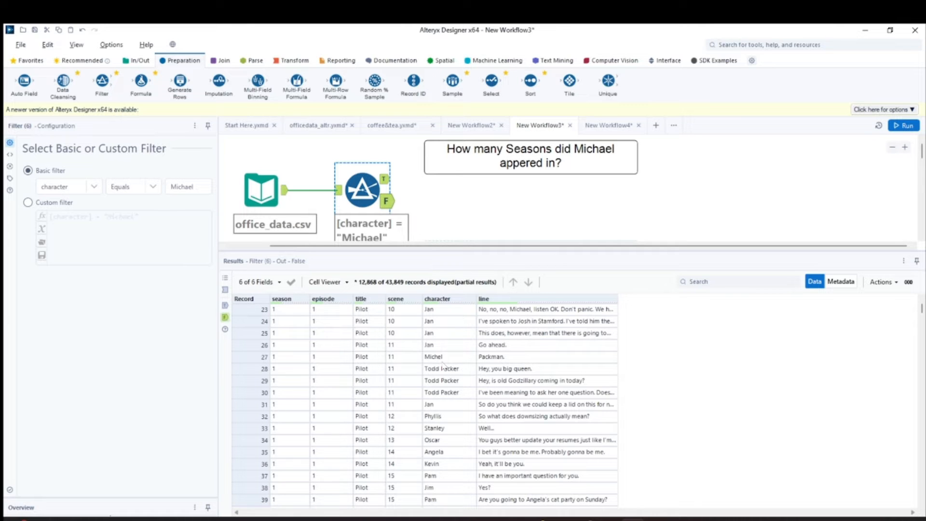
pyautogui.scroll(-10, 460, 446)
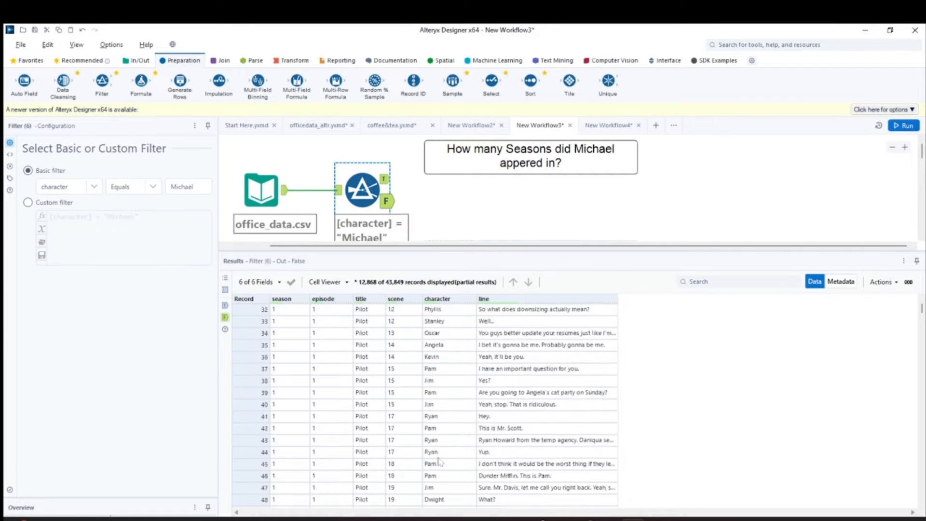
pyautogui.scroll(-12, 440, 445)
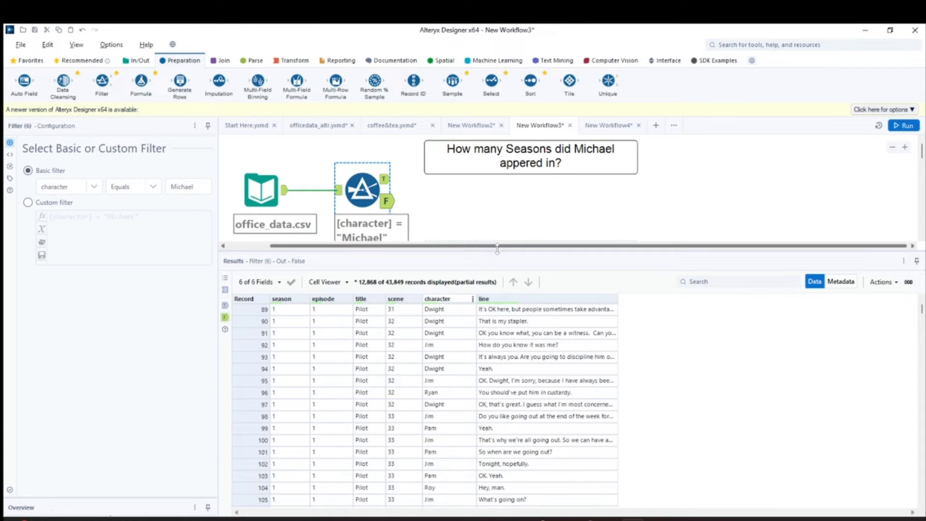
pyautogui.scroll(-3, 442, 436)
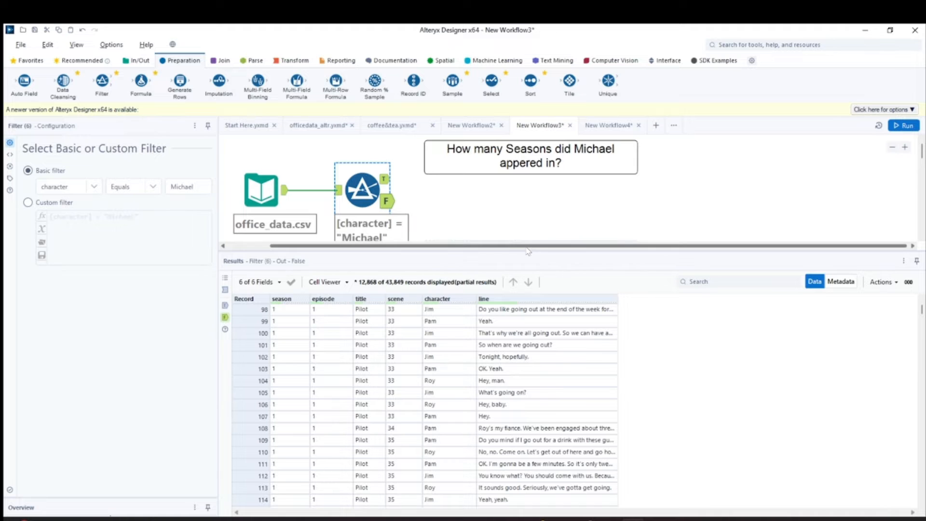
# Step: Shrink the results area and rearrange the input tool, the filter and the episodes comment to free up canvas space
pyautogui.moveTo(529, 251); pyautogui.dragTo(528, 345)
pyautogui.moveTo(357, 179); pyautogui.dragTo(367, 190)
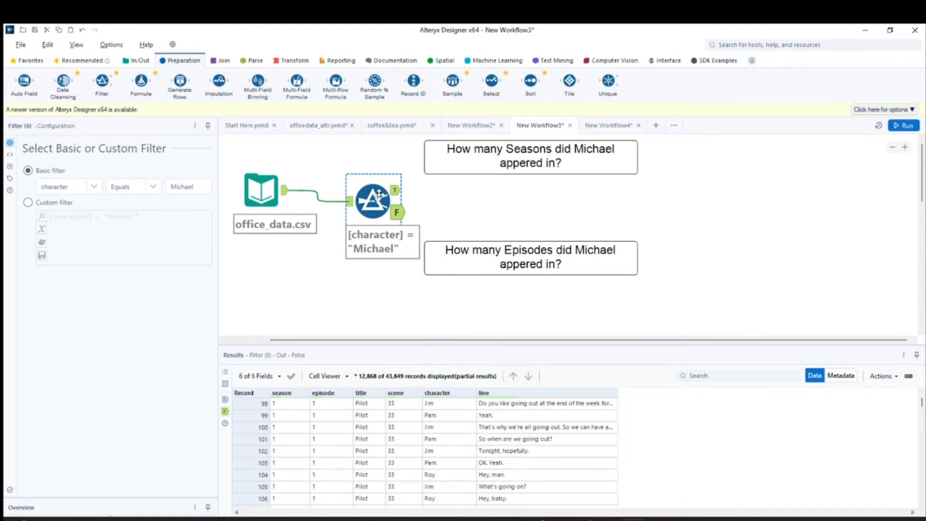
pyautogui.moveTo(505, 254); pyautogui.dragTo(510, 325)
pyautogui.click(381, 209)
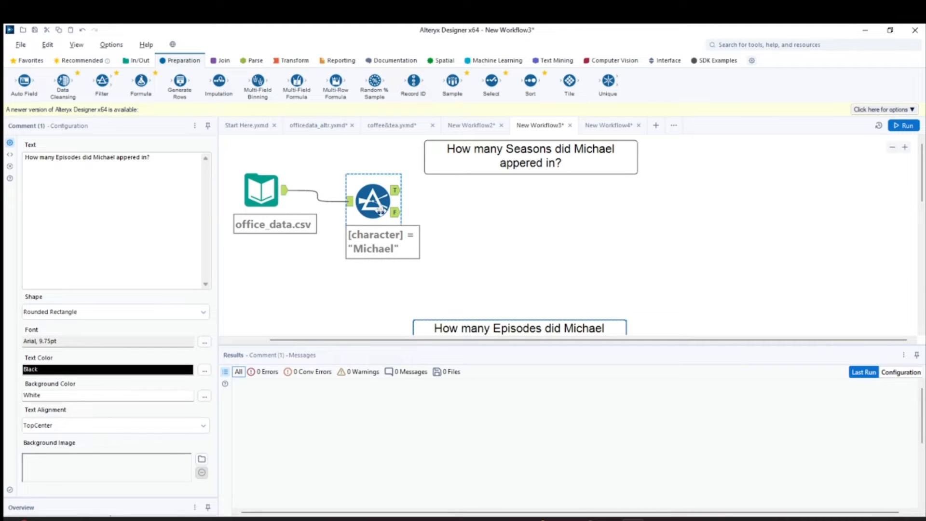
pyautogui.scroll(2, 375, 208)
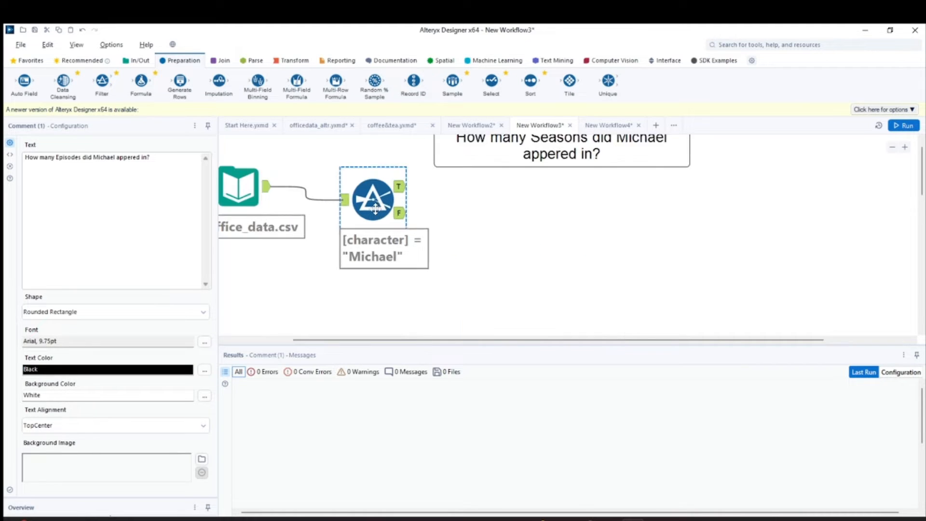
pyautogui.click(378, 205)
pyautogui.scroll(-1, 379, 206)
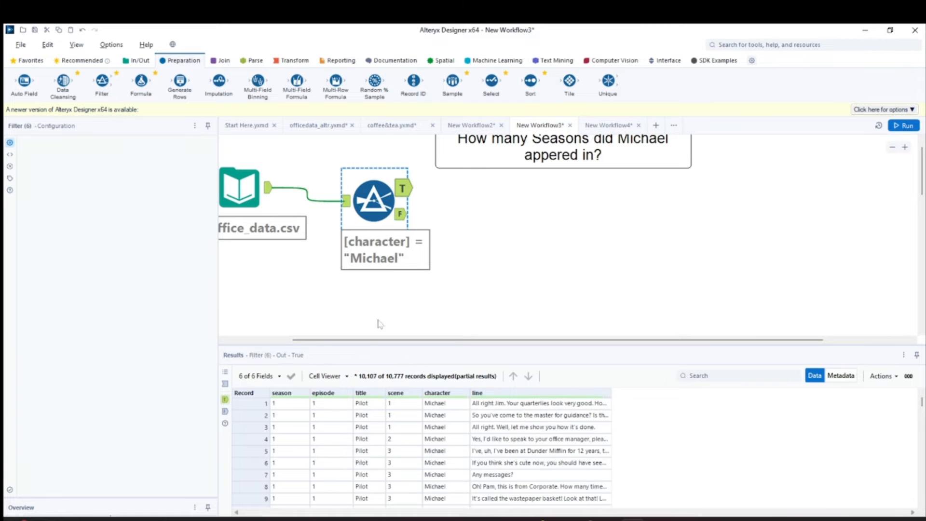
pyautogui.moveTo(326, 340); pyautogui.dragTo(263, 323)
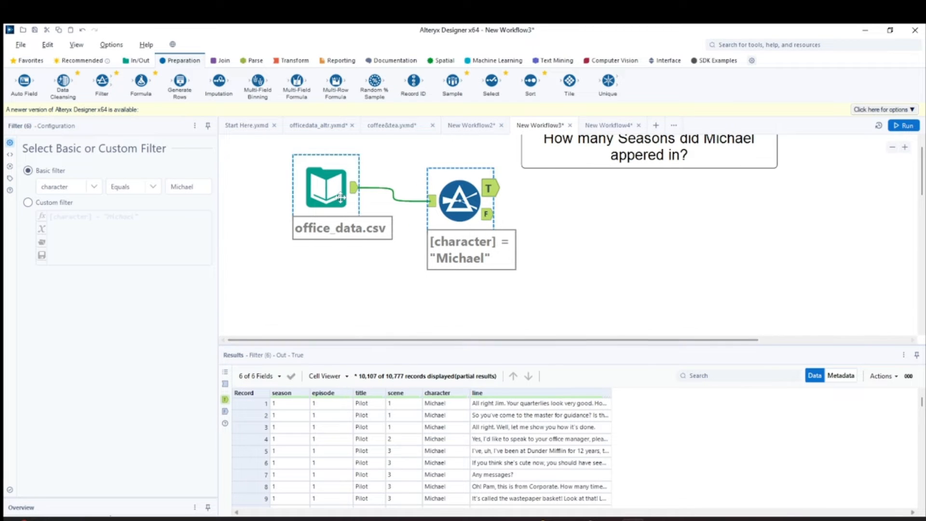
pyautogui.moveTo(327, 188); pyautogui.dragTo(286, 201)
pyautogui.moveTo(457, 199); pyautogui.dragTo(417, 213)
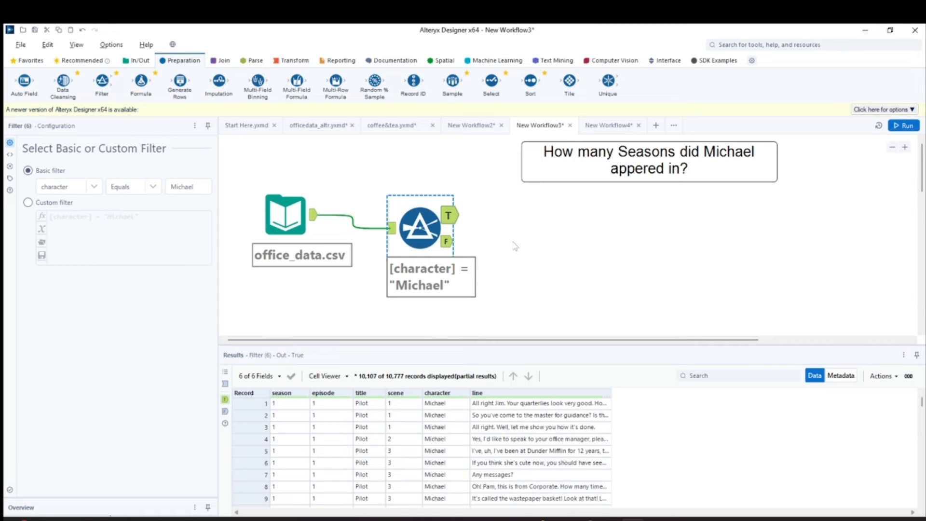
# Step: Connect a Summarize tool to the filter's True output and add a Count Distinct action on the season field
pyautogui.click(288, 61)
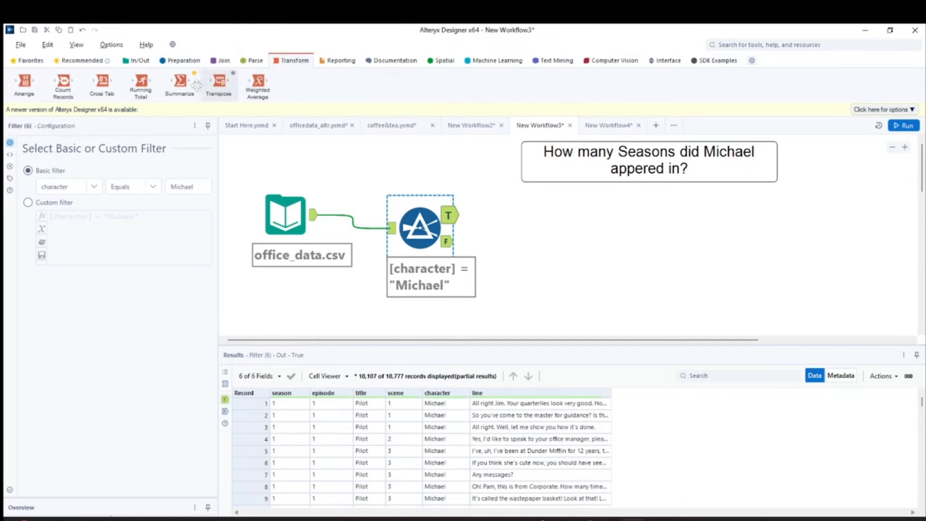
pyautogui.moveTo(179, 83); pyautogui.dragTo(555, 220)
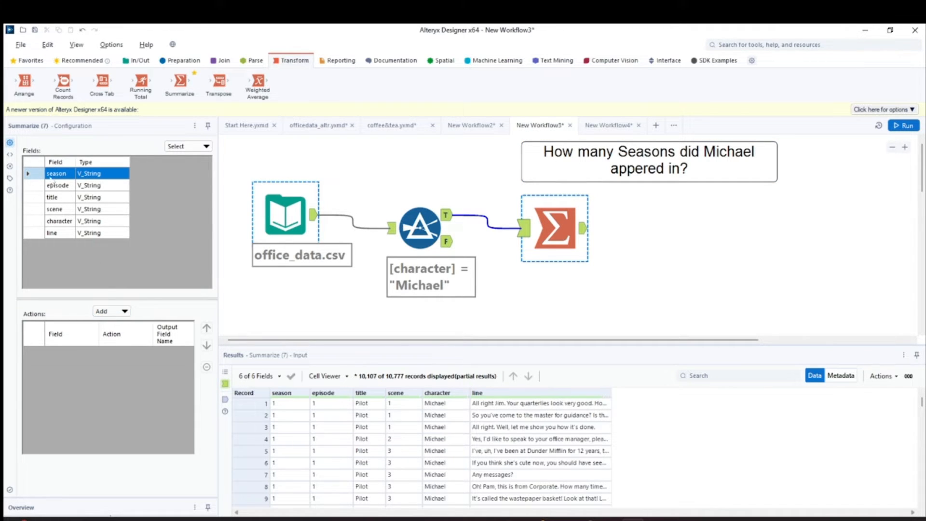
pyautogui.click(127, 315)
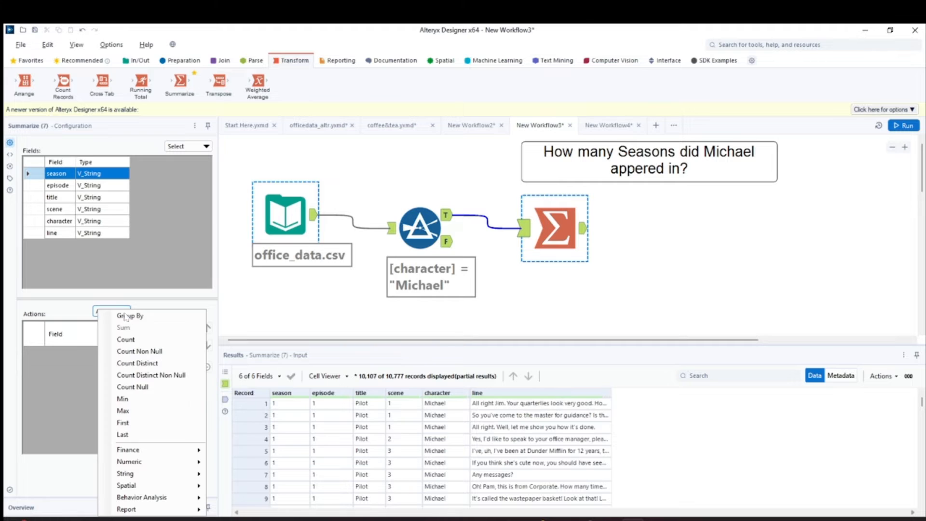
pyautogui.click(135, 365)
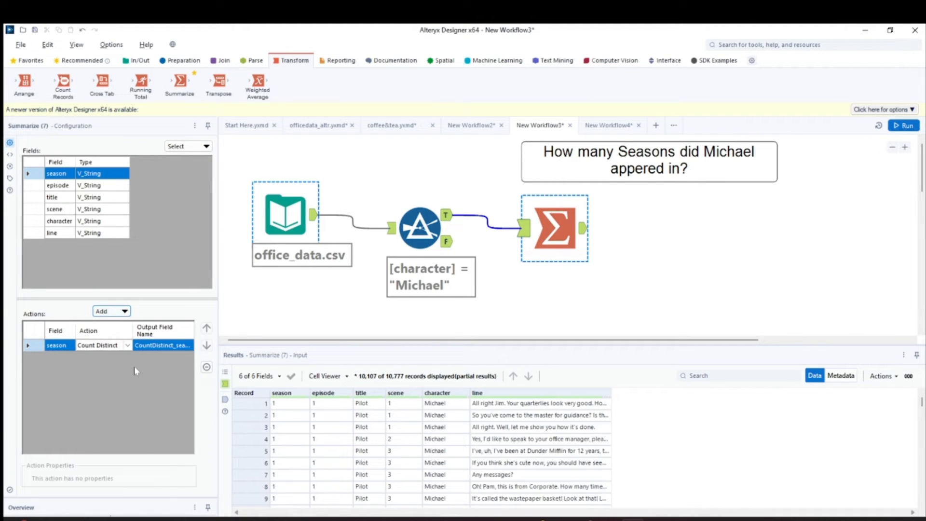
# Step: Run the workflow and view the Summarize tool's output for the distinct season count
pyautogui.click(519, 231)
pyautogui.click(585, 232)
pyautogui.click(527, 232)
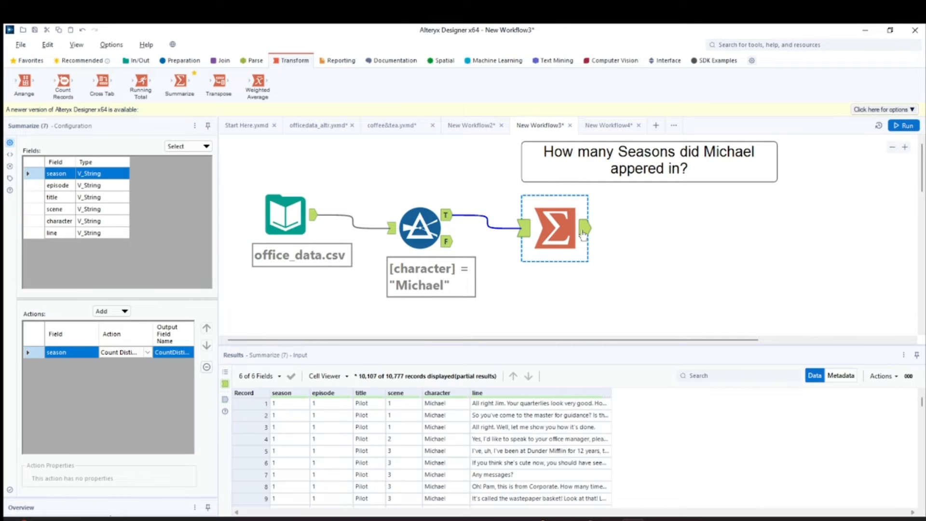
pyautogui.click(584, 230)
pyautogui.click(896, 126)
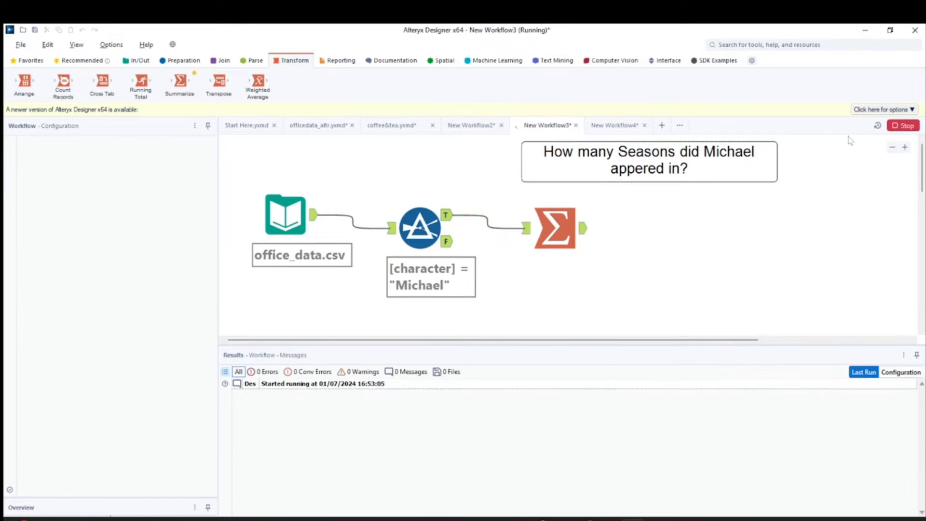
pyautogui.click(561, 225)
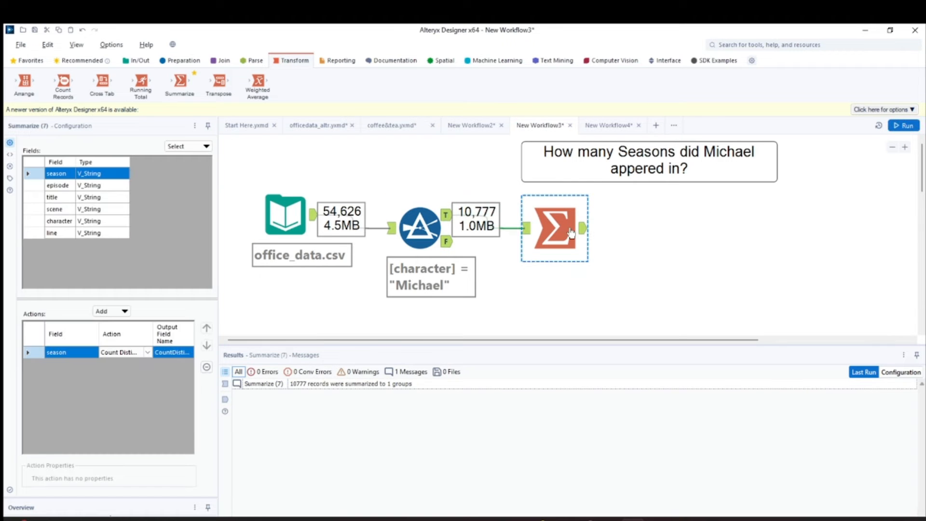
pyautogui.click(586, 234)
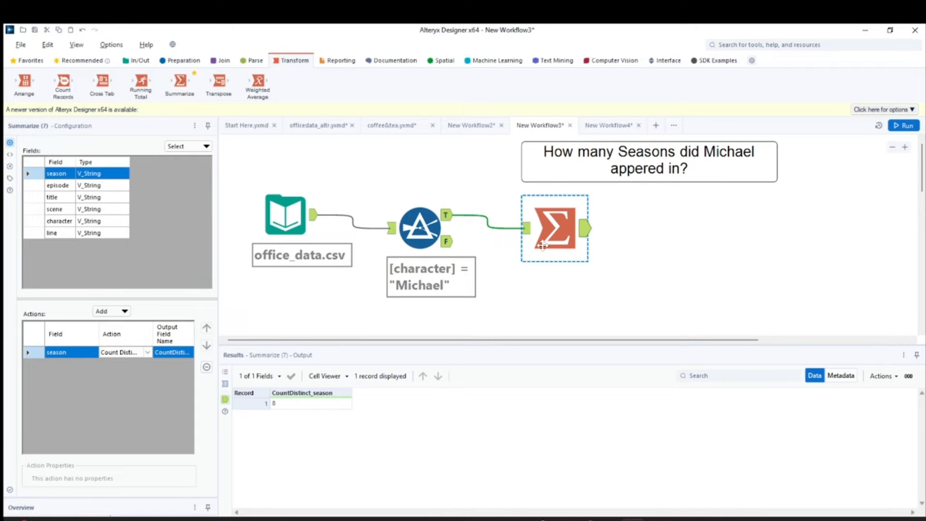
# Step: Move the episodes question comment up to just below the season Summarize tool, aligned with the seasons comment
pyautogui.scroll(-3, 628, 265)
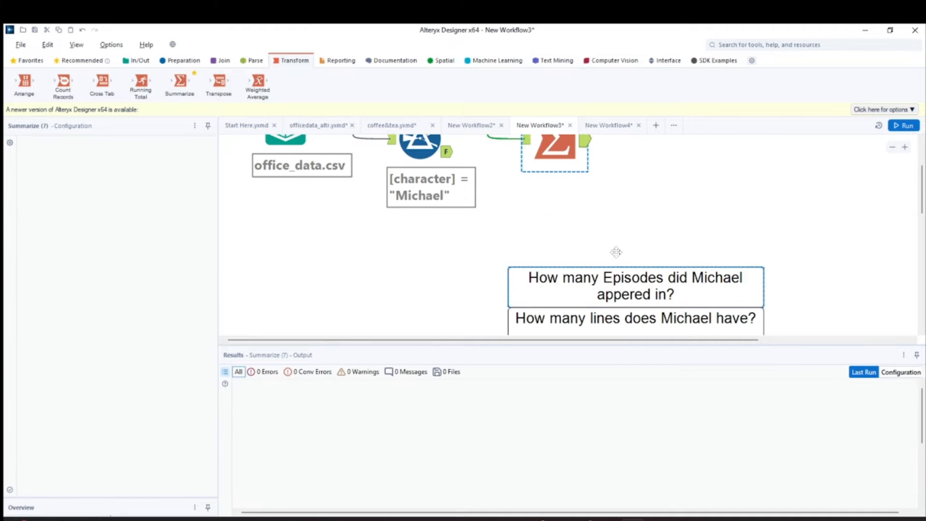
pyautogui.moveTo(616, 288); pyautogui.dragTo(612, 207)
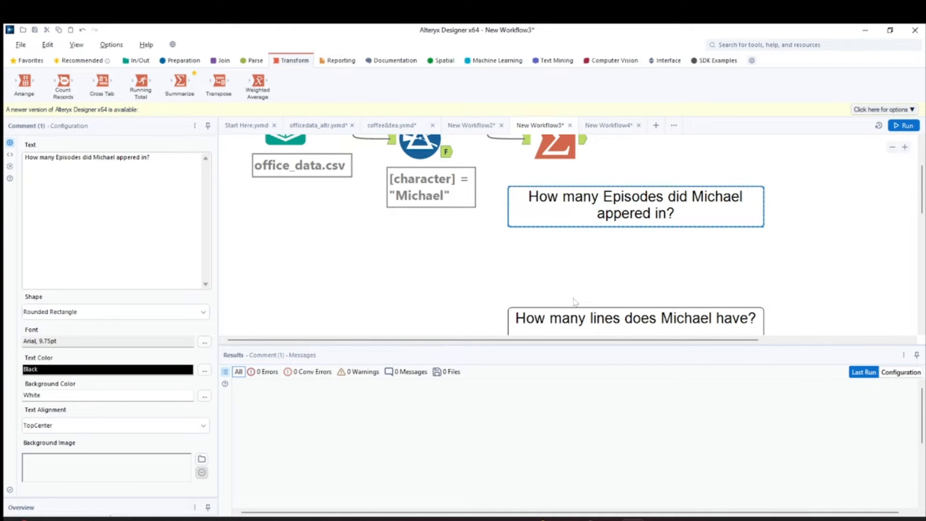
pyautogui.scroll(3, 574, 302)
pyautogui.moveTo(581, 294); pyautogui.dragTo(603, 291)
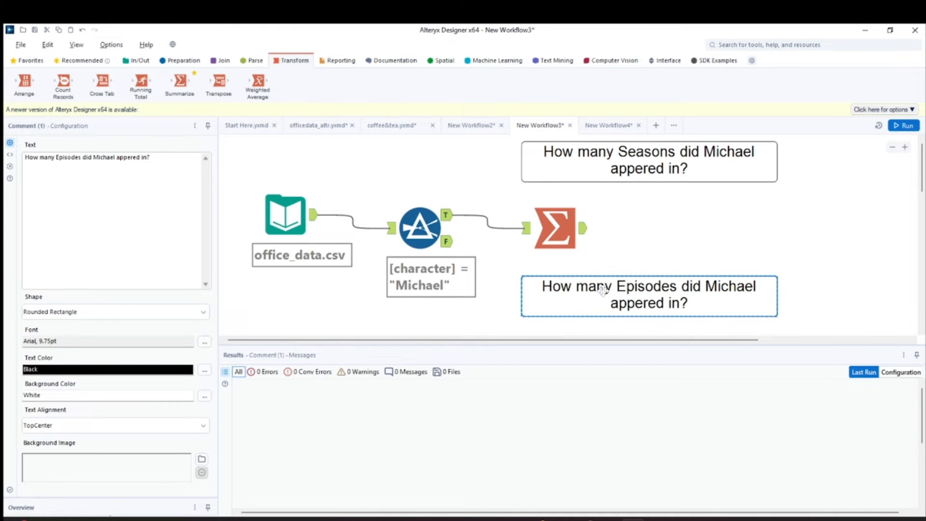
# Step: Shift the input tool and the filter away from the Summarize tool, lowering the filter, and shrink the results area to enlarge the canvas
pyautogui.click(416, 223)
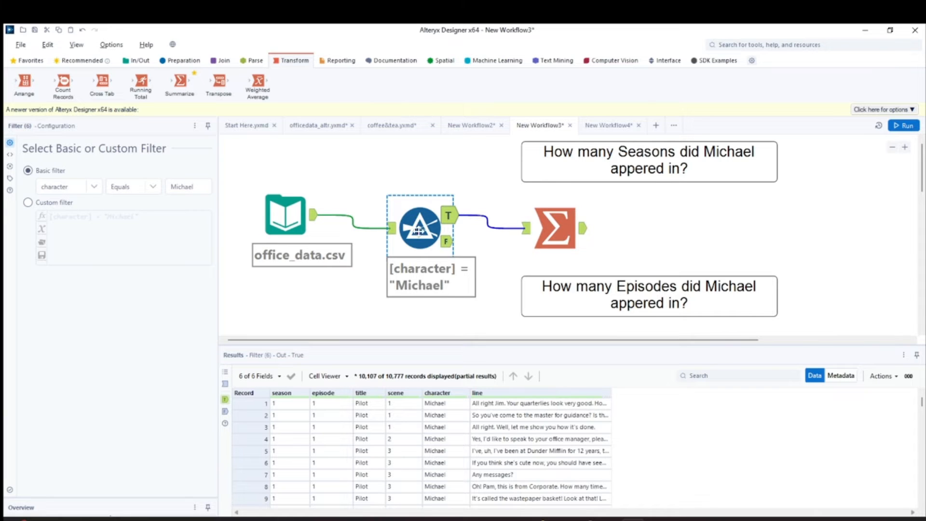
pyautogui.moveTo(418, 231); pyautogui.dragTo(392, 230)
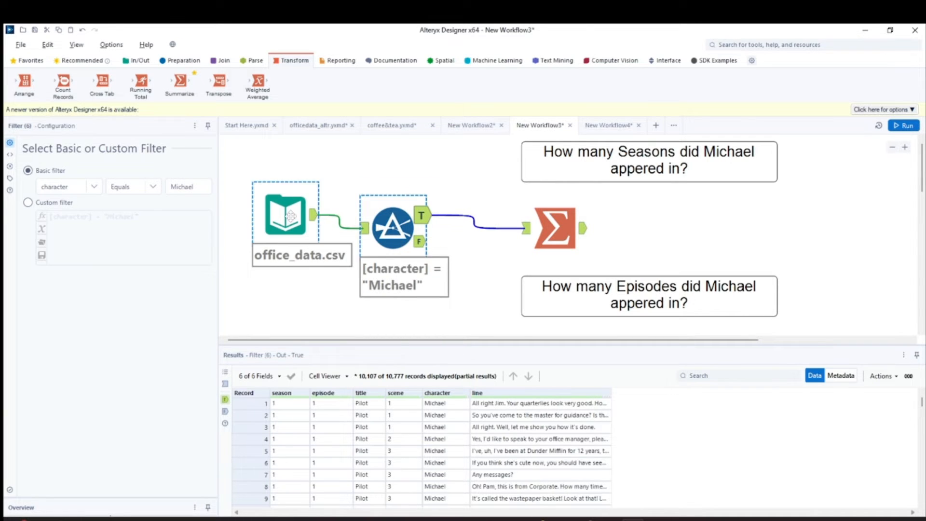
pyautogui.moveTo(291, 217); pyautogui.dragTo(249, 230)
pyautogui.moveTo(387, 229); pyautogui.dragTo(360, 270)
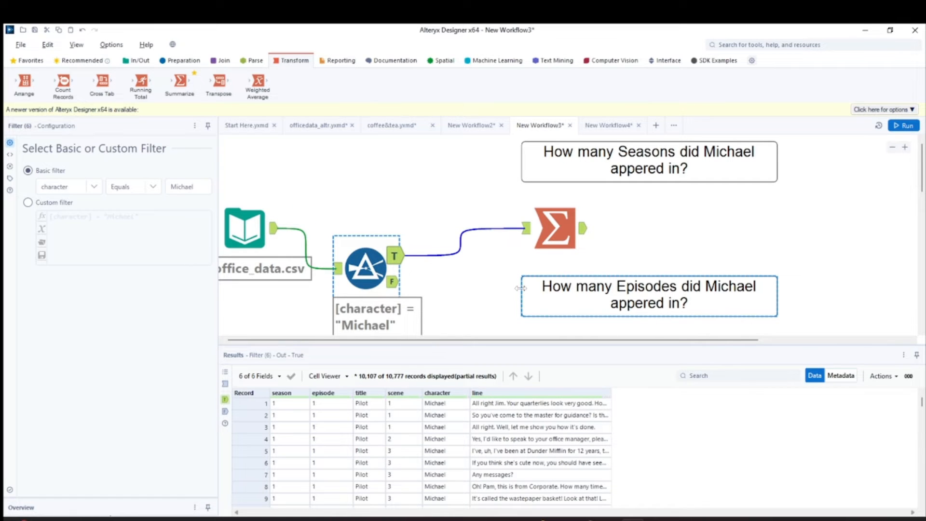
pyautogui.scroll(-2, 520, 288)
pyautogui.scroll(1, 508, 304)
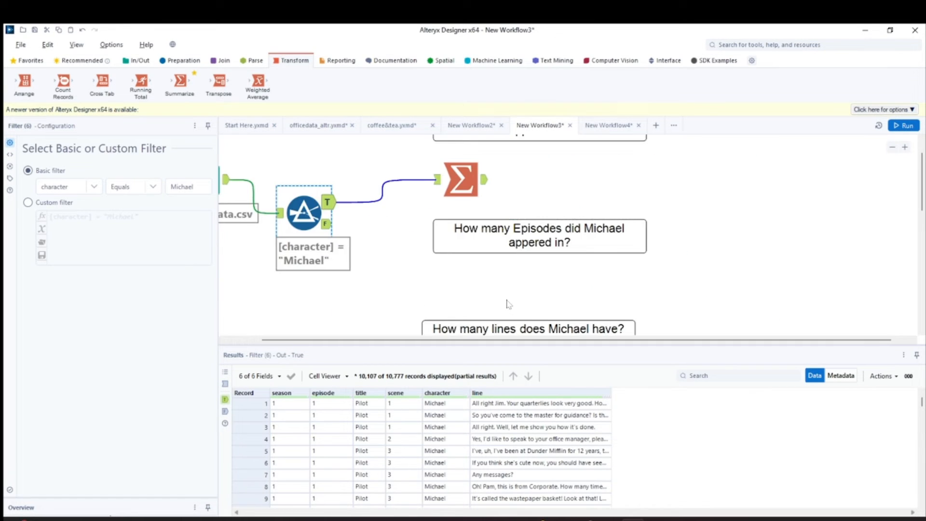
pyautogui.moveTo(370, 341); pyautogui.dragTo(336, 341)
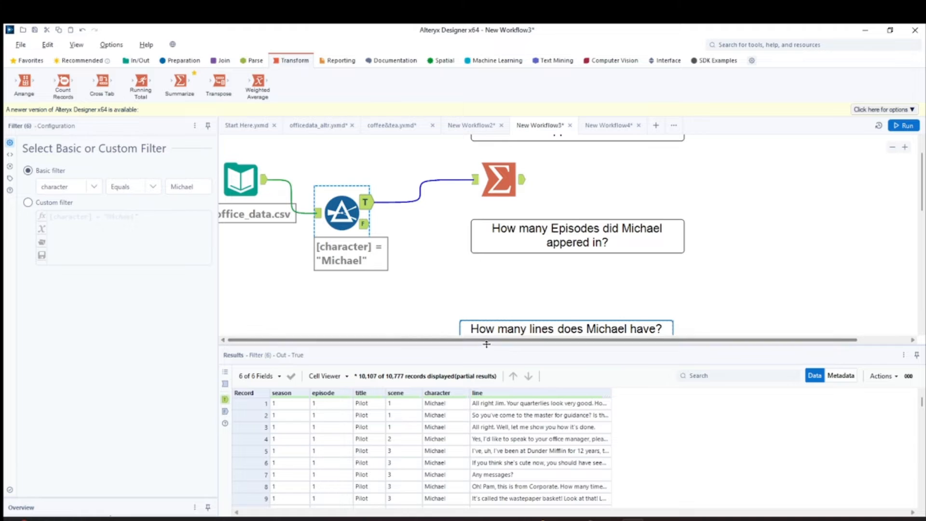
pyautogui.moveTo(488, 345); pyautogui.dragTo(486, 376)
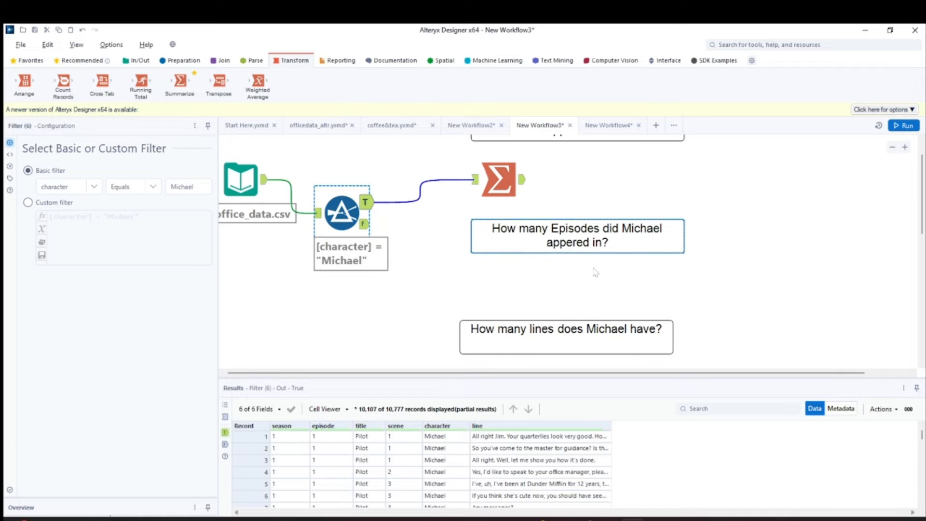
# Step: Add a second Summarize tool below the episodes comment and connect it to the filter's True output
pyautogui.moveTo(180, 83); pyautogui.dragTo(539, 282)
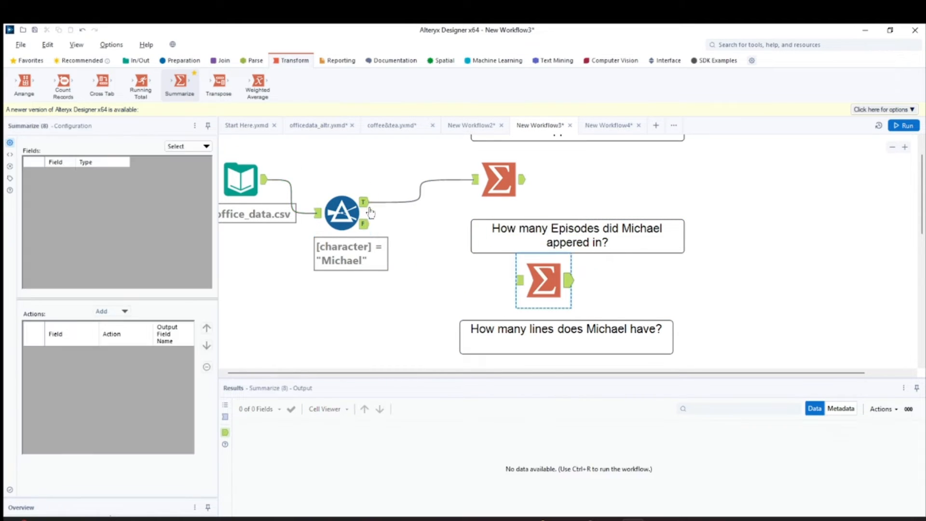
pyautogui.moveTo(367, 202); pyautogui.dragTo(437, 282)
pyautogui.click(540, 280)
pyautogui.click(465, 284)
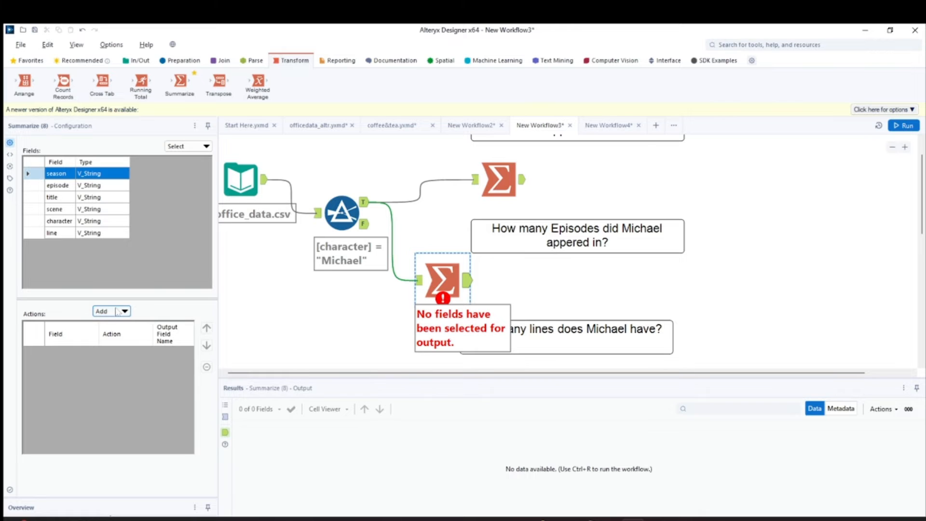
# Step: In the new Summarize tool, add a Group By action on season and a Count Distinct action on episode
pyautogui.click(118, 312)
pyautogui.click(130, 315)
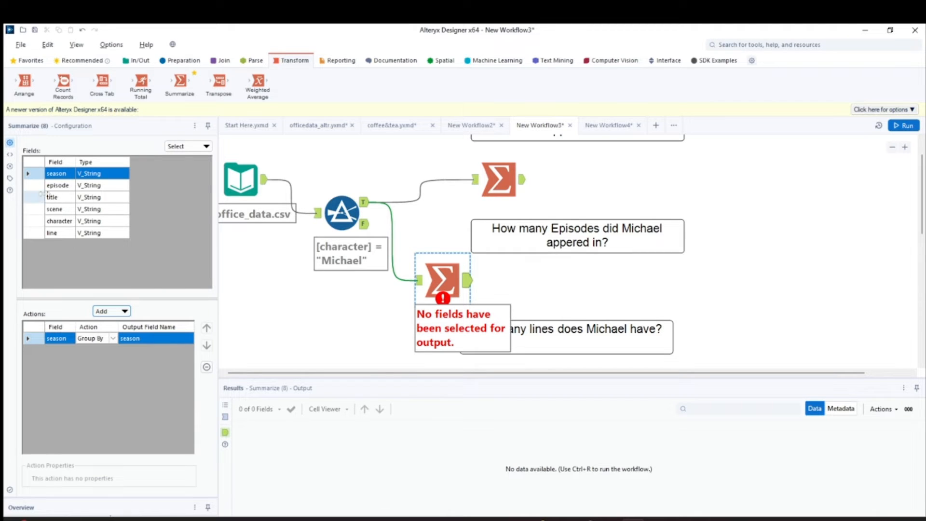
pyautogui.press('Down')
pyautogui.click(130, 312)
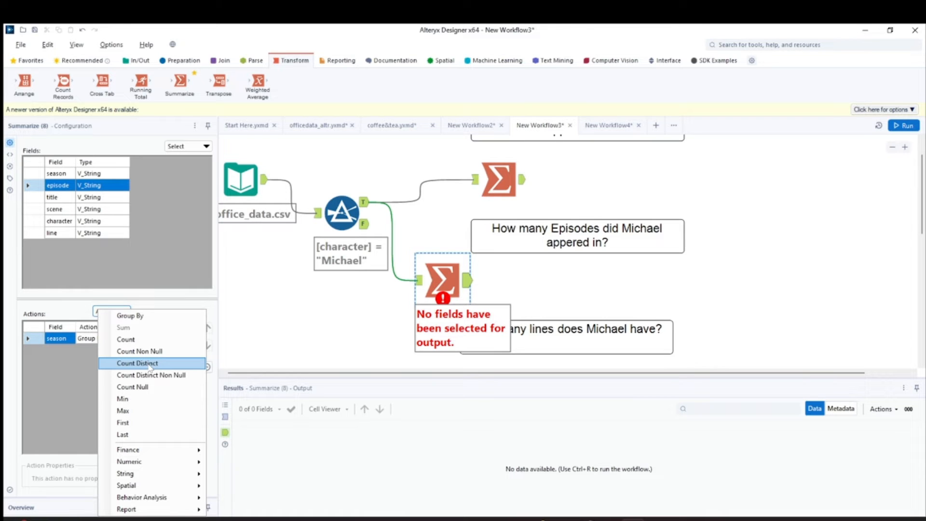
pyautogui.click(147, 366)
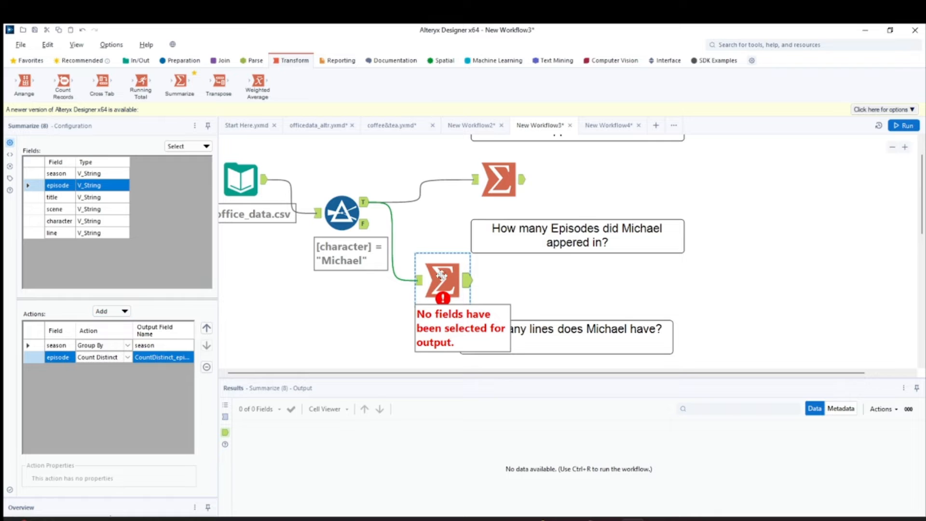
# Step: Run the workflow and examine the distinct episode counts per season, enlarging the results area to show all records
pyautogui.click(418, 280)
pyautogui.click(467, 281)
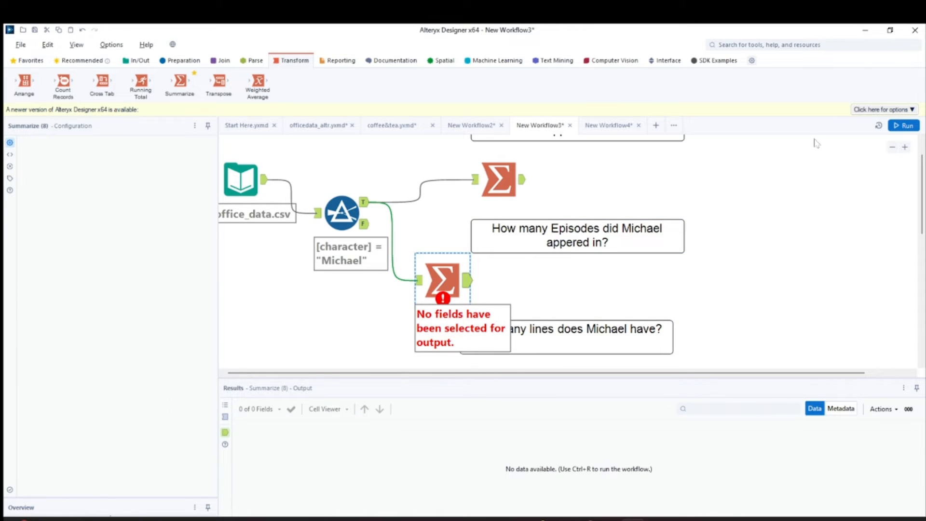
pyautogui.click(906, 125)
pyautogui.click(905, 125)
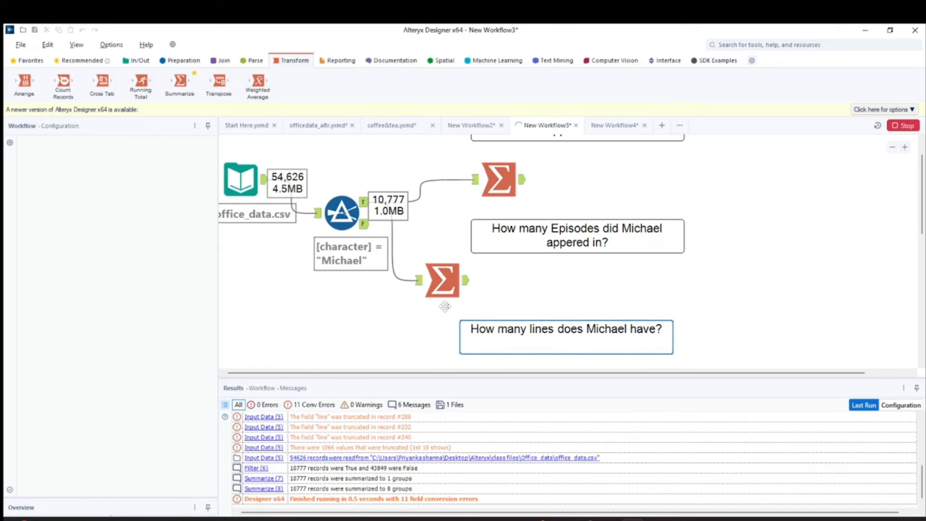
pyautogui.click(459, 283)
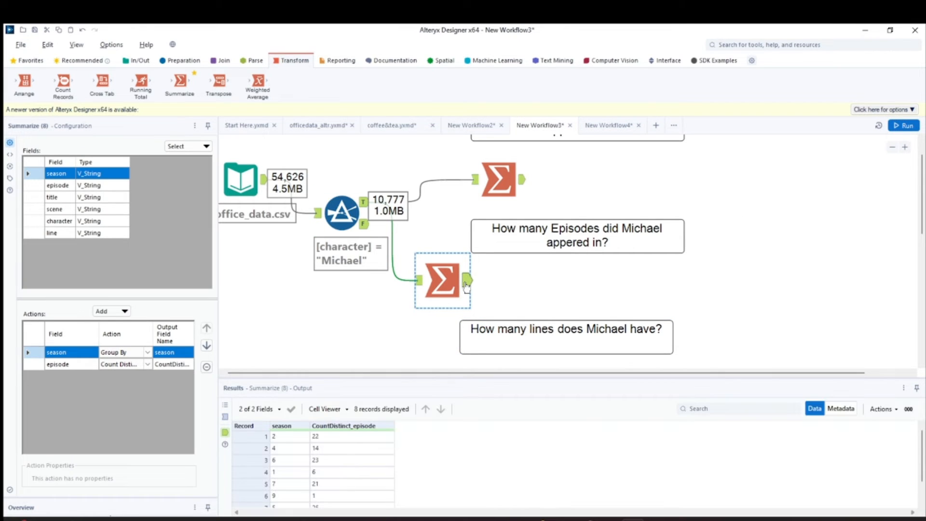
pyautogui.moveTo(452, 378); pyautogui.dragTo(457, 329)
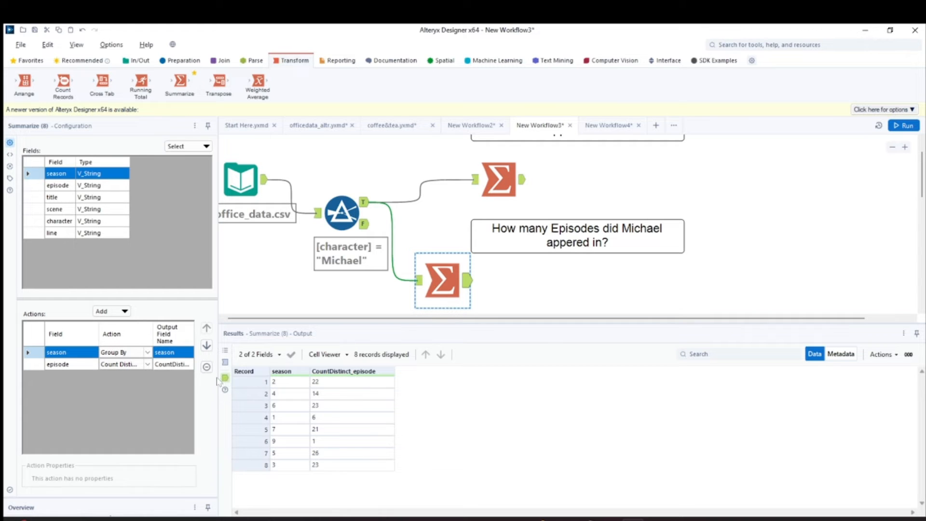
# Step: Widen the configuration area, rename the distinct episode count's output field to Episodes_Count, and rerun the workflow
pyautogui.moveTo(218, 374); pyautogui.dragTo(338, 374)
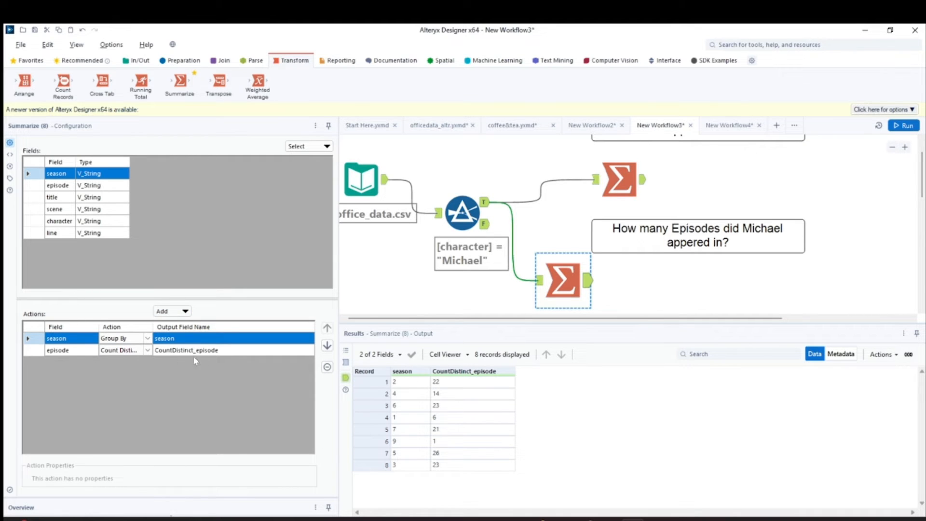
pyautogui.click(210, 349)
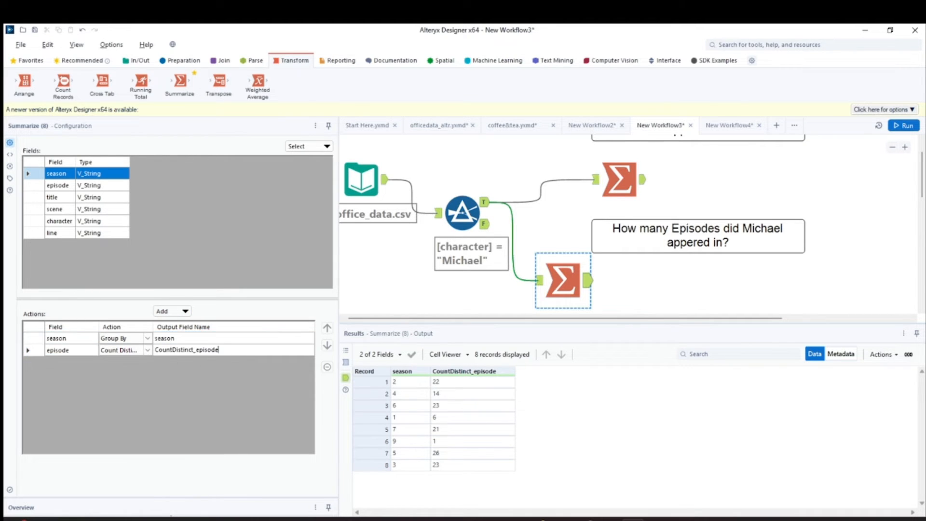
pyautogui.doubleClick(158, 354)
pyautogui.write('Episodes_Count')
pyautogui.click(903, 126)
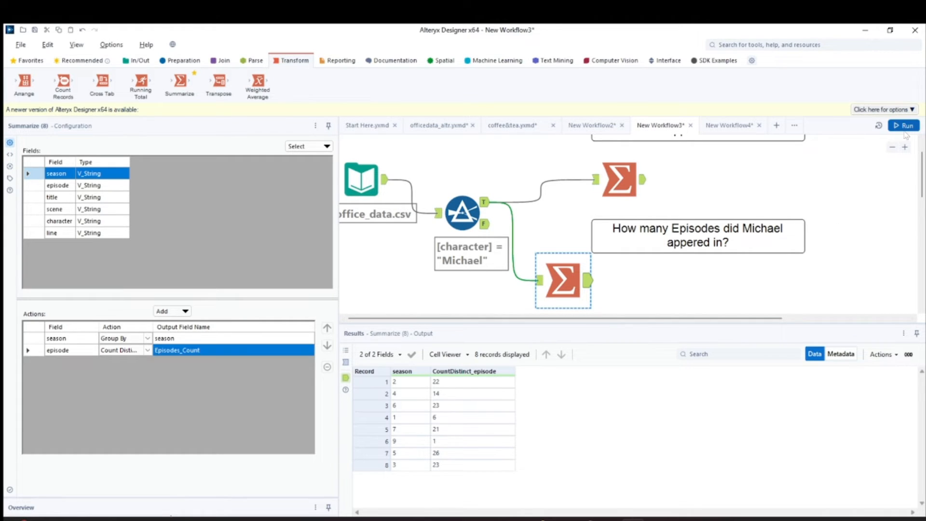
pyautogui.click(575, 285)
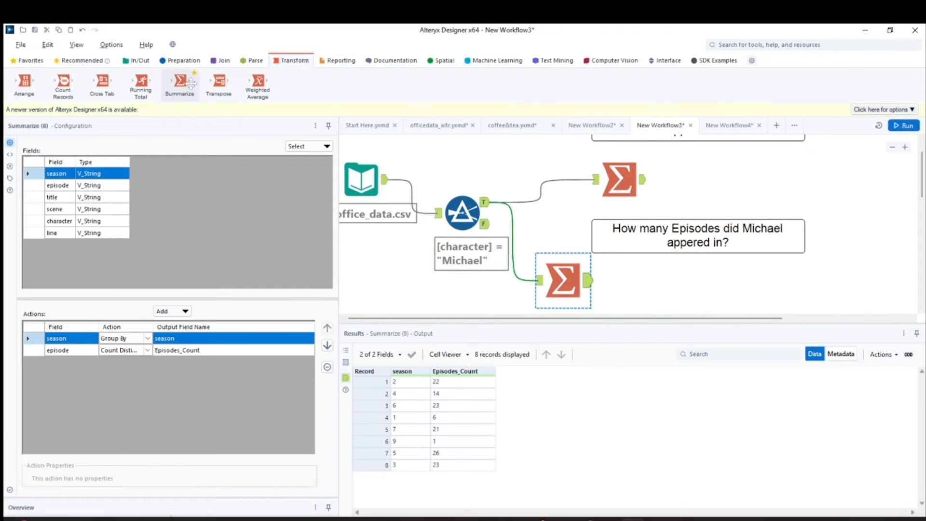
# Step: Connect another Summarize tool after the episode count one and add a Sum action on Episodes_Count
pyautogui.moveTo(180, 83); pyautogui.dragTo(660, 284)
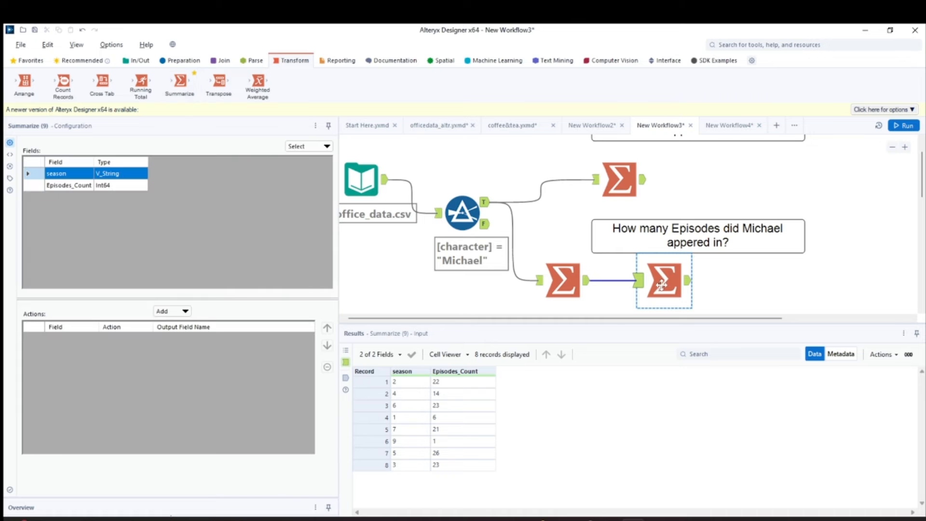
pyautogui.click(47, 186)
pyautogui.click(170, 311)
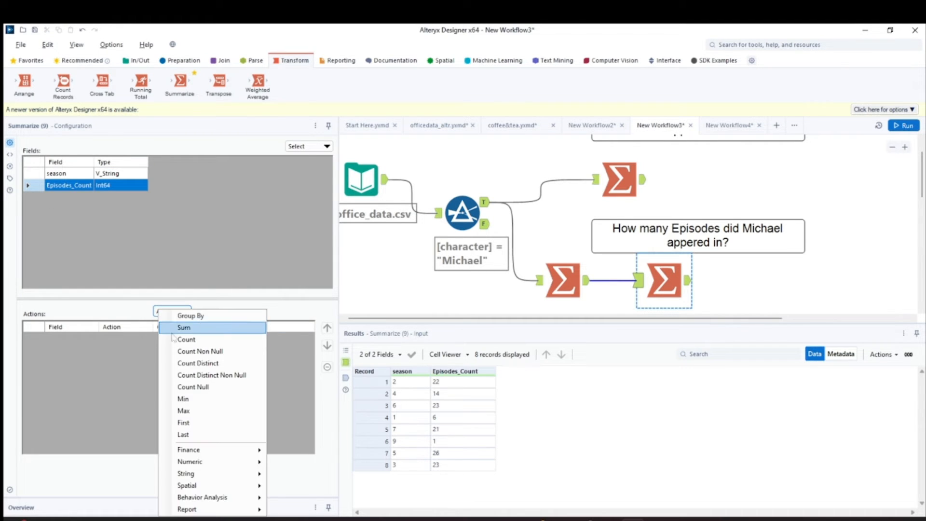
pyautogui.click(177, 328)
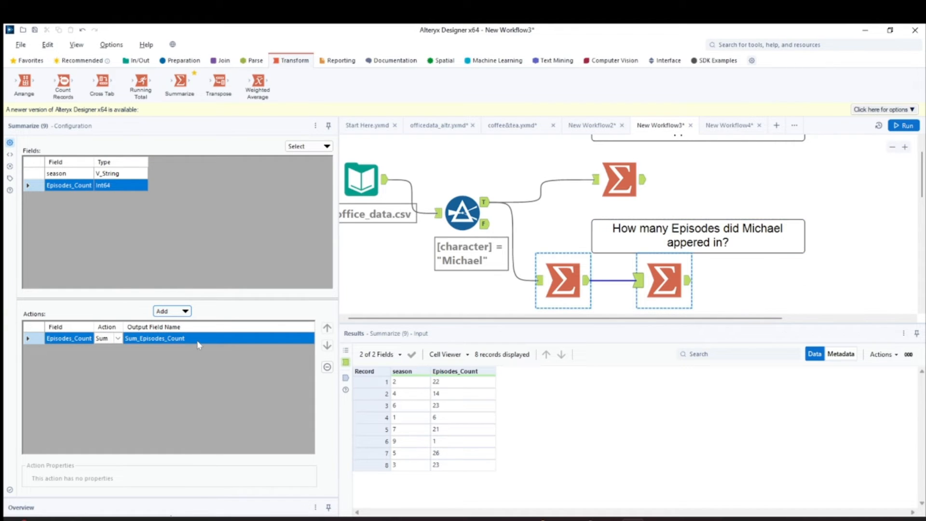
# Step: Rename the sum's output field to Total_Episodes, run the workflow, and view the total in the last Summarize tool's output
pyautogui.click(164, 338)
pyautogui.hotkey('ctrl', 'a')
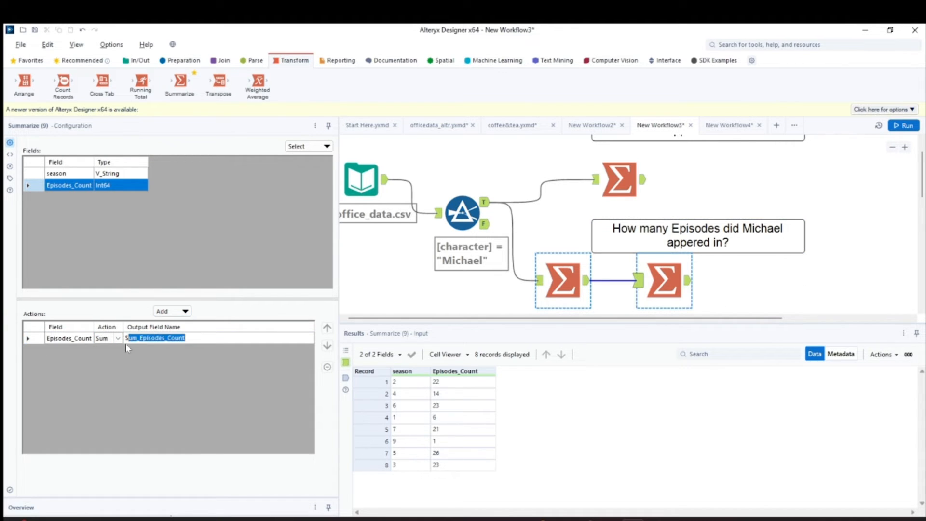
pyautogui.write('Total')
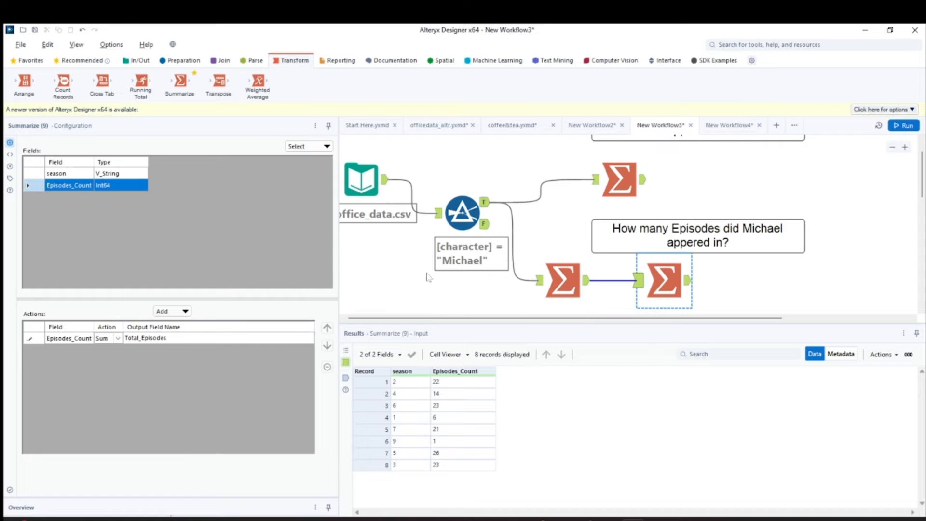
pyautogui.click(904, 125)
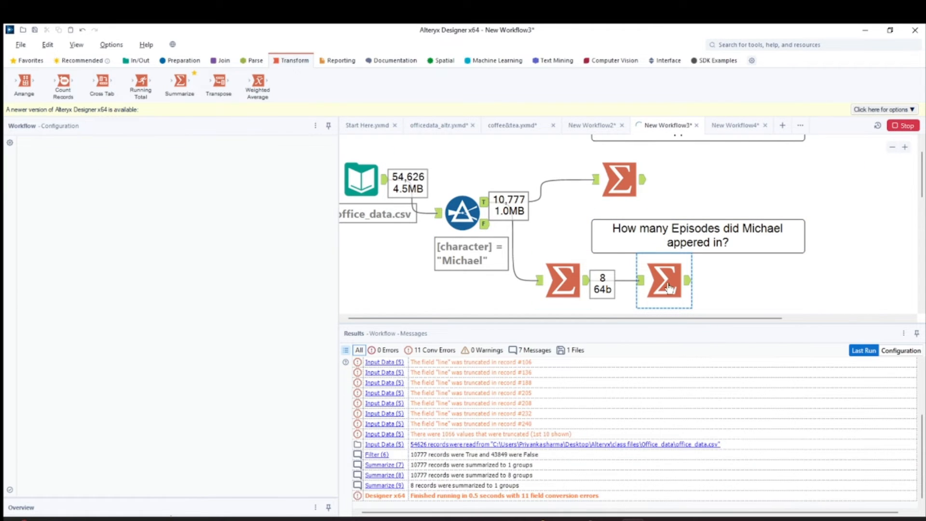
pyautogui.click(690, 283)
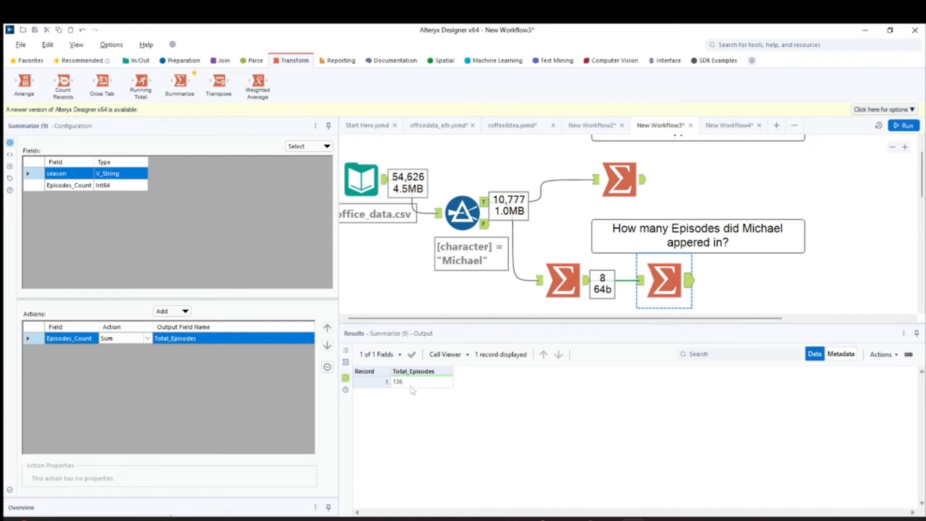
# Step: Nudge the episodes comment up between the Summarize tools and shrink the results area to reveal the lines question comment
pyautogui.moveTo(675, 229); pyautogui.dragTo(675, 218)
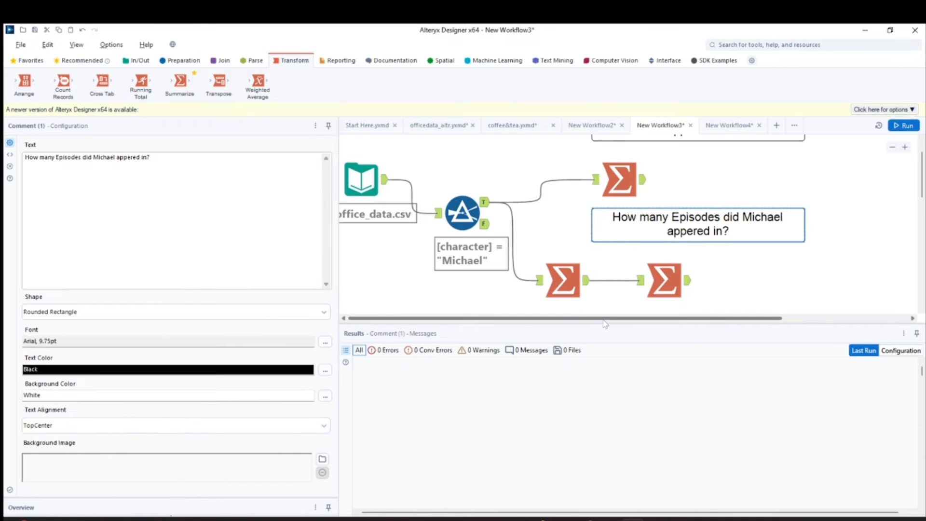
pyautogui.moveTo(604, 327); pyautogui.dragTo(603, 434)
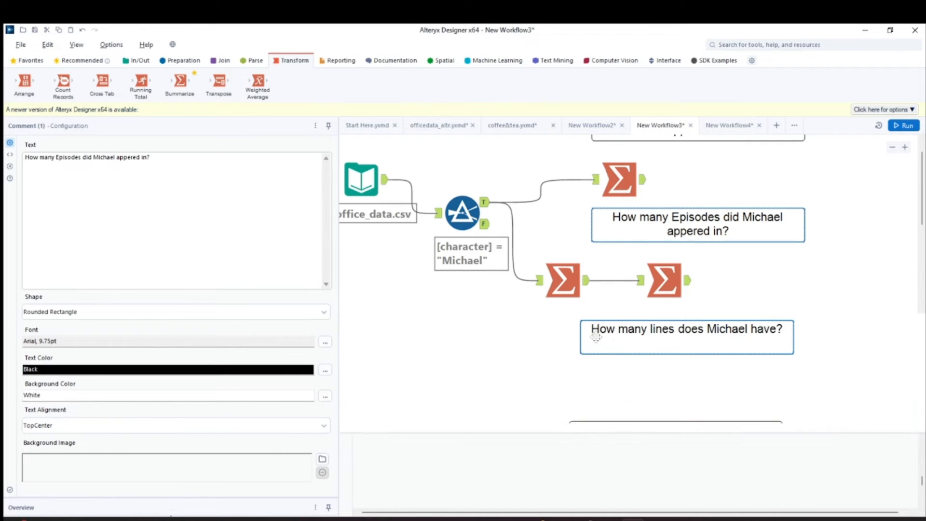
# Step: Place the lines question comment under the episode Summarize tools and lower the input and filter tools to their row
pyautogui.moveTo(628, 336); pyautogui.dragTo(606, 325)
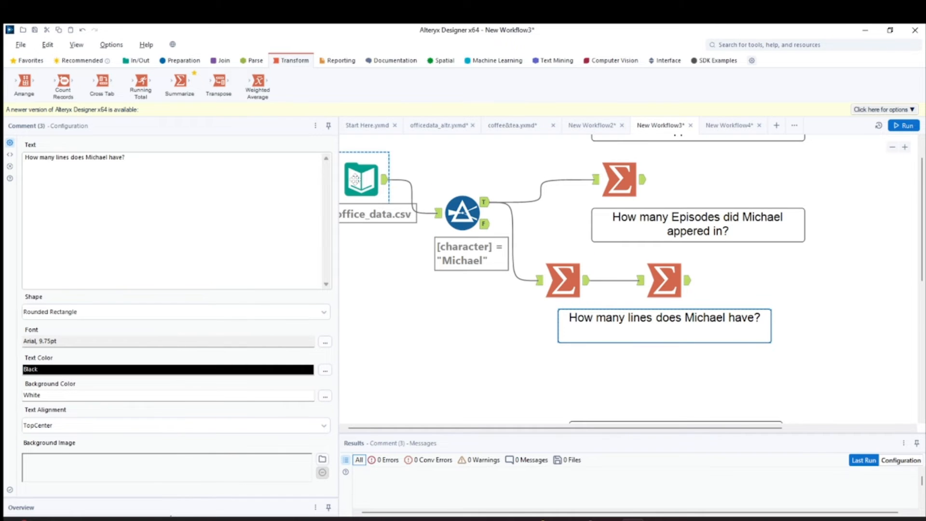
pyautogui.moveTo(350, 179); pyautogui.dragTo(350, 291)
pyautogui.moveTo(469, 213); pyautogui.dragTo(457, 291)
pyautogui.moveTo(610, 326); pyautogui.dragTo(588, 327)
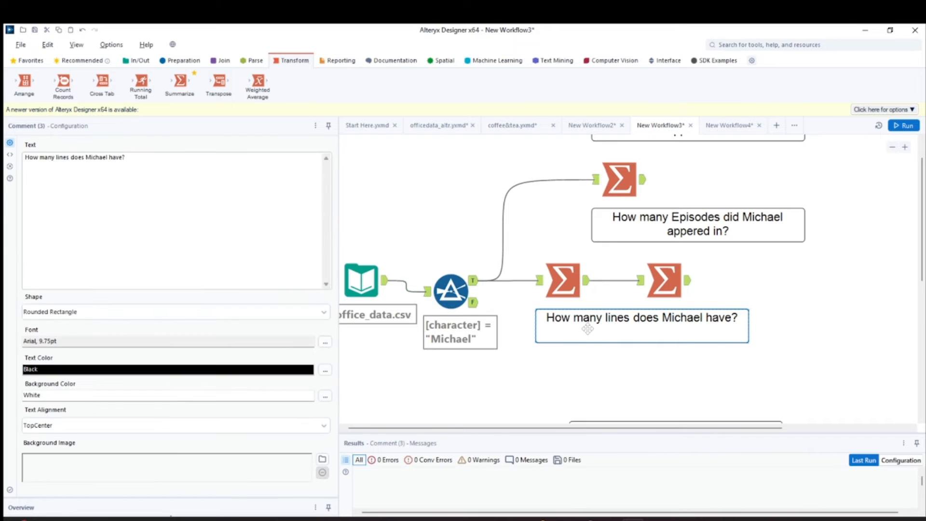
# Step: Review the filter's true records in an enlarged results area, and align the filter with the input tool
pyautogui.click(446, 292)
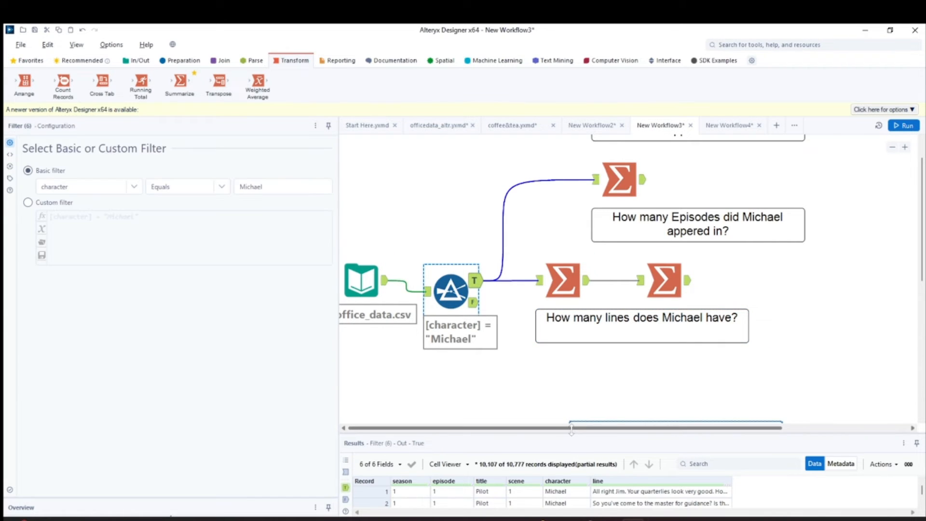
pyautogui.moveTo(572, 429); pyautogui.dragTo(572, 335)
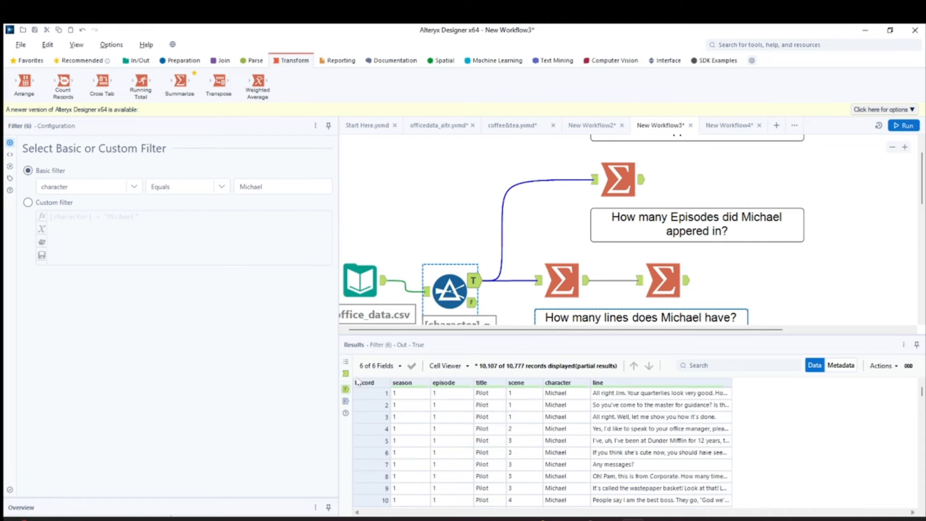
pyautogui.moveTo(527, 371)
pyautogui.moveTo(596, 334); pyautogui.dragTo(603, 406)
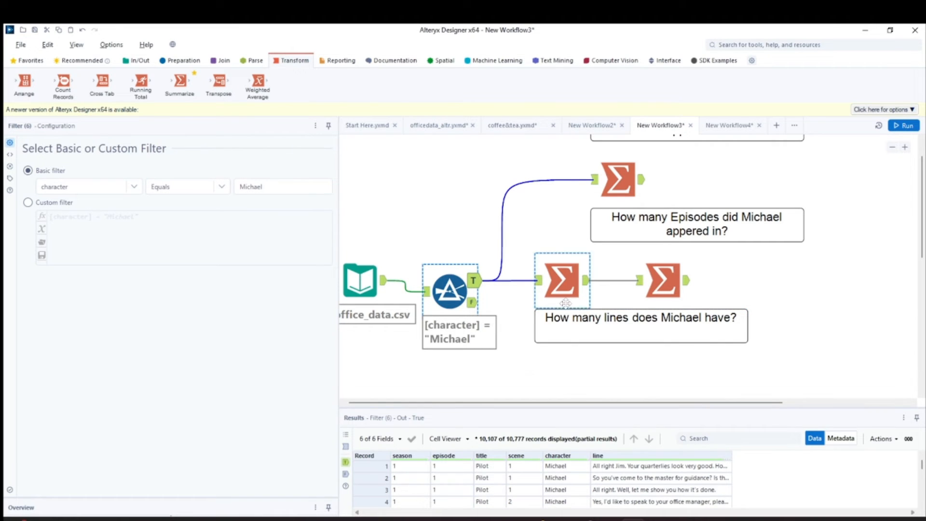
pyautogui.moveTo(450, 295)
pyautogui.mouseDown()
pyautogui.moveTo(473, 284)
pyautogui.moveTo(450, 283)
pyautogui.moveTo(461, 284)
pyautogui.mouseUp()
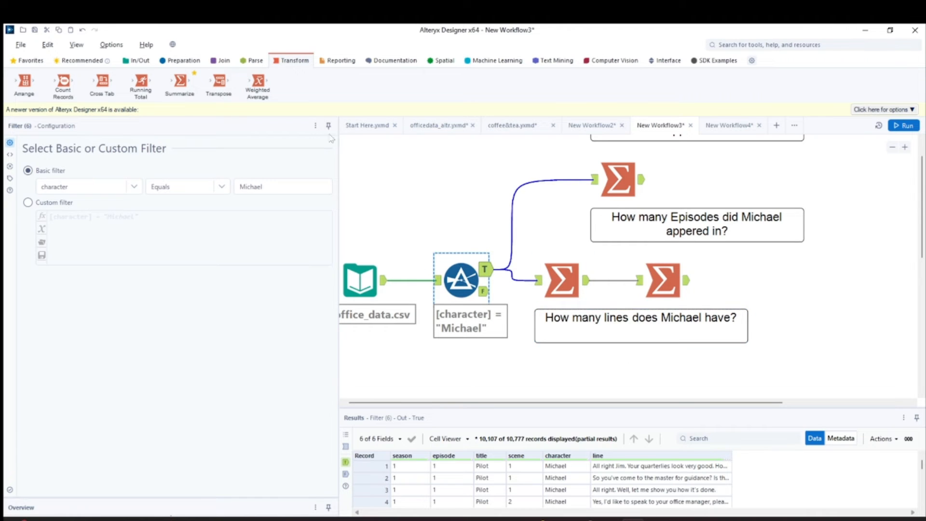
# Step: Connect a new Summarize tool to the filter's true output below the lines comment and add a Count action on line
pyautogui.moveTo(180, 85)
pyautogui.mouseDown()
pyautogui.moveTo(288, 195)
pyautogui.moveTo(573, 370)
pyautogui.mouseUp()
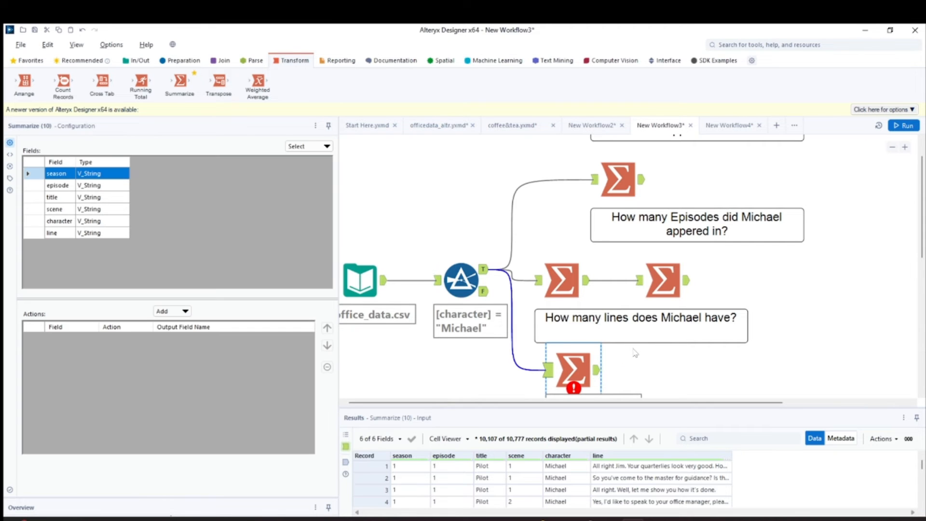
pyautogui.scroll(-3, 638, 355)
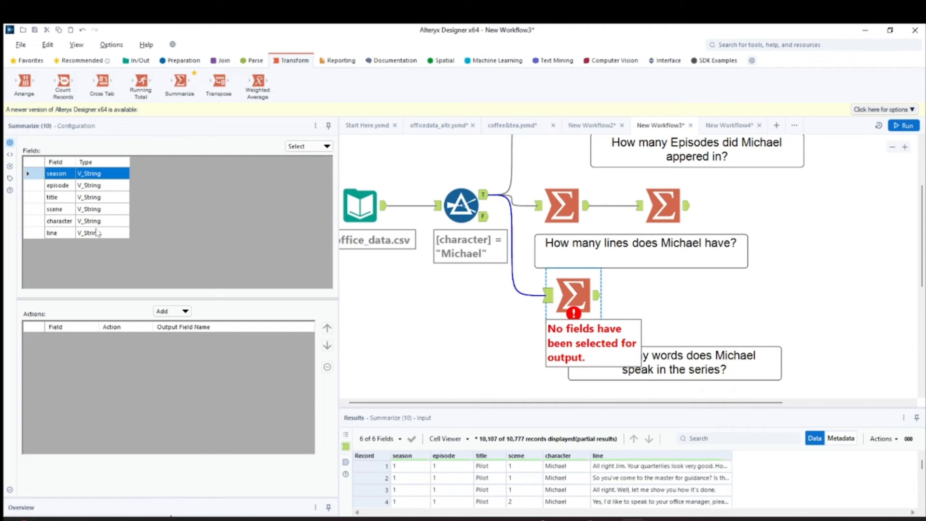
pyautogui.click(34, 233)
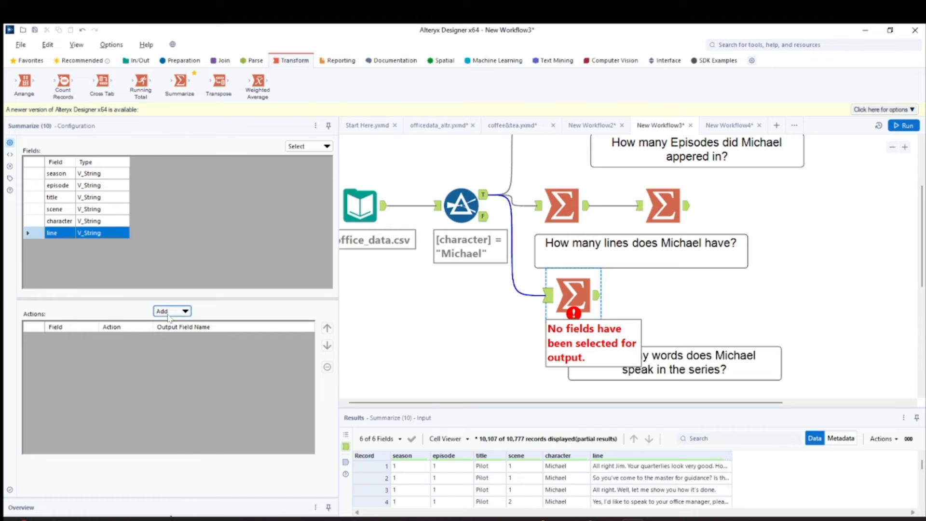
pyautogui.click(168, 312)
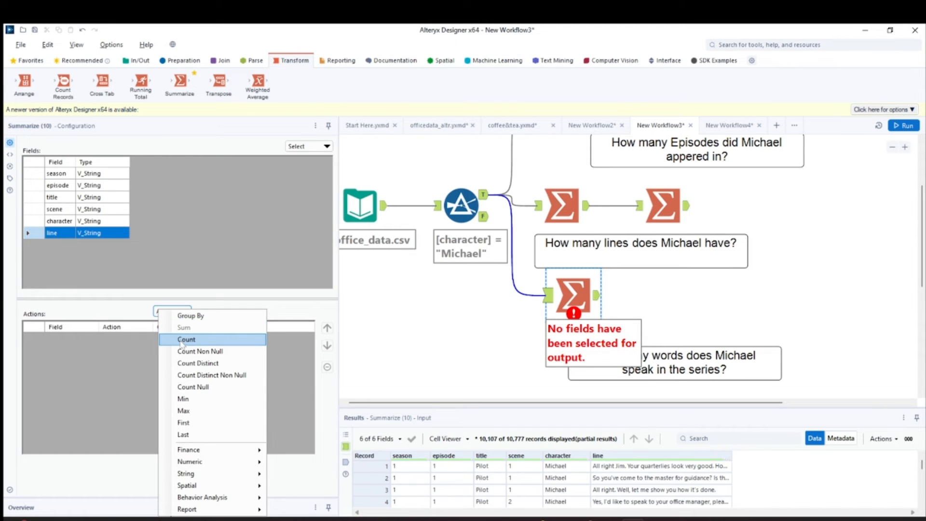
pyautogui.click(180, 342)
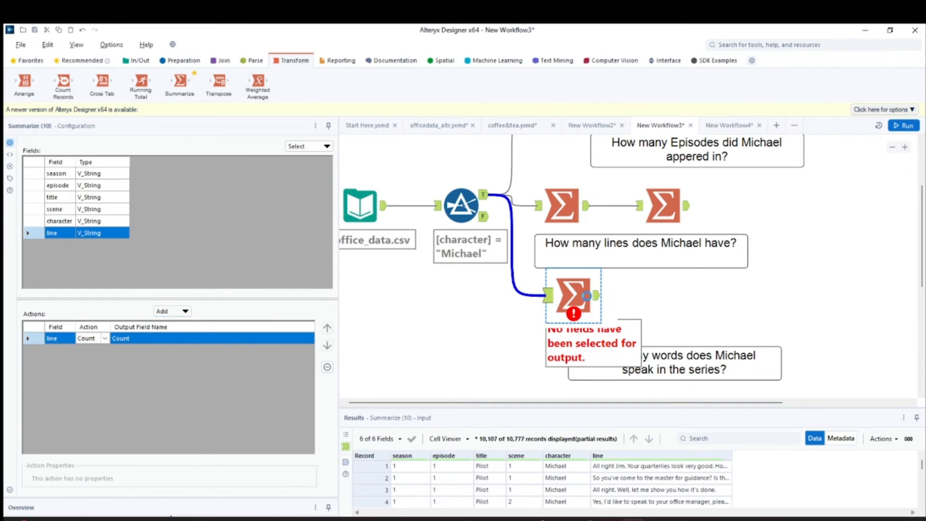
# Step: Run the workflow and view the line count in the new Summarize tool's output
pyautogui.click(597, 296)
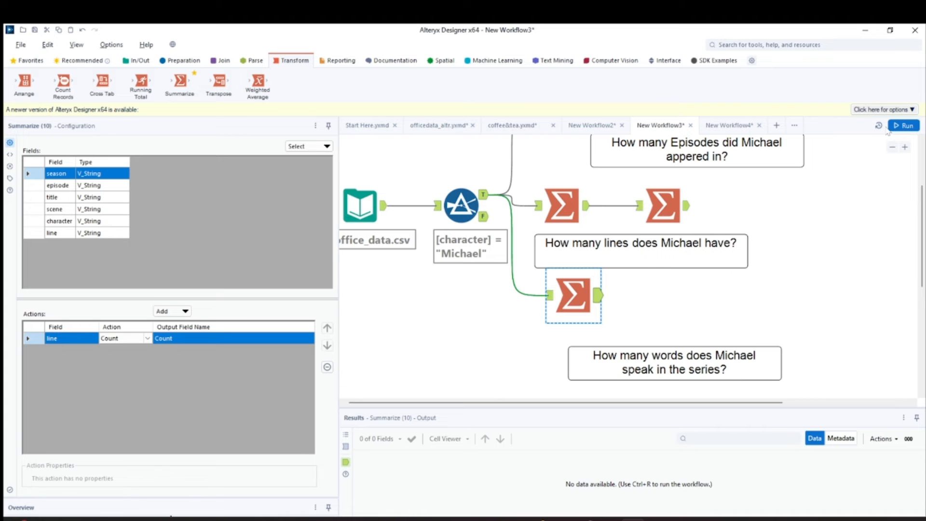
pyautogui.click(904, 126)
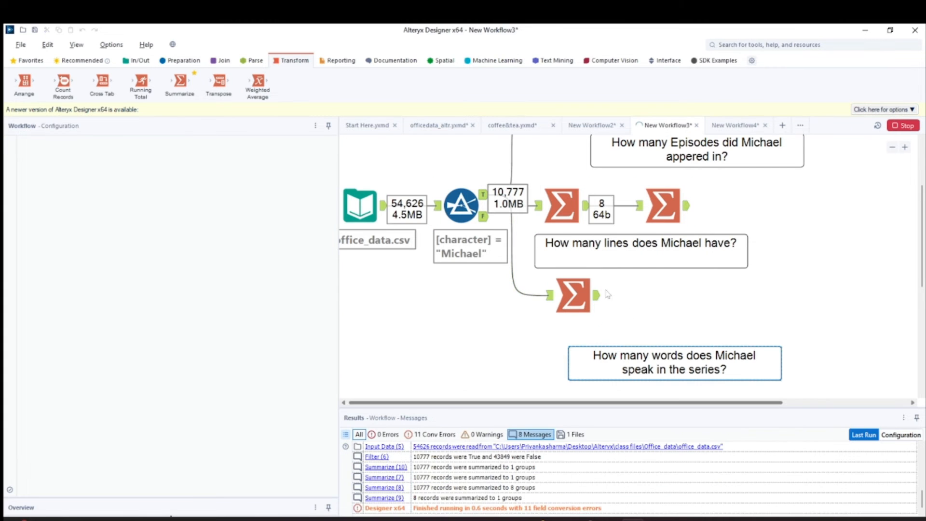
pyautogui.click(575, 298)
pyautogui.click(597, 296)
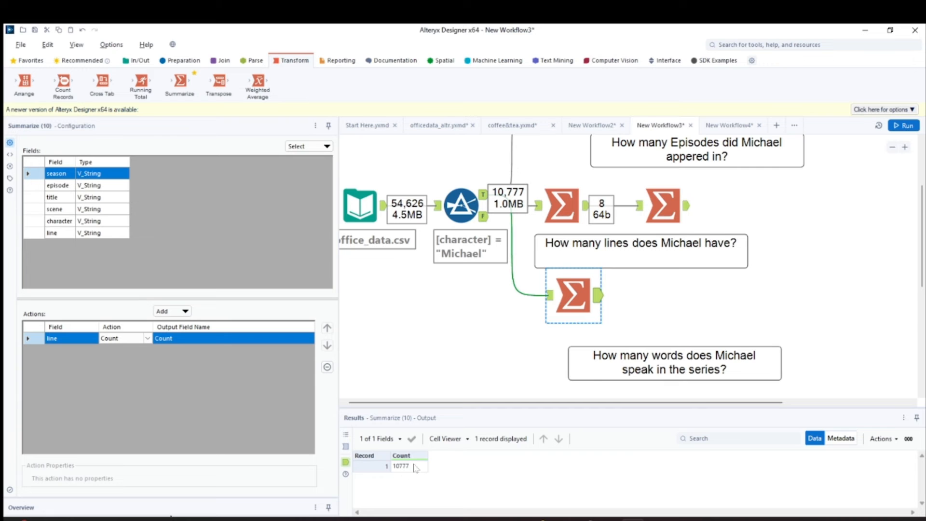
# Step: Nudge the line count Summarize tool to the right, move the words question comment beneath it, and rerun the workflow
pyautogui.moveTo(569, 292)
pyautogui.mouseDown()
pyautogui.moveTo(580, 303)
pyautogui.moveTo(580, 292)
pyautogui.mouseUp()
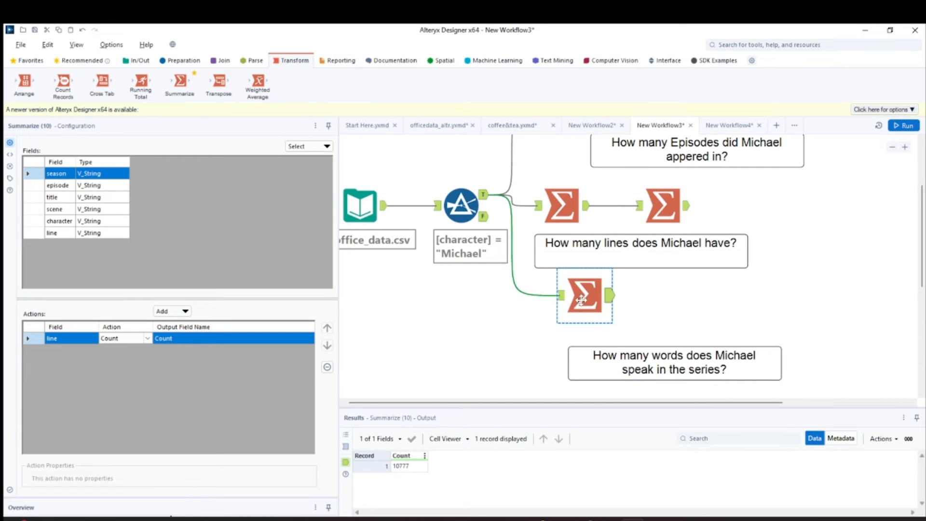
pyautogui.moveTo(604, 364); pyautogui.dragTo(594, 342)
pyautogui.doubleClick(594, 344)
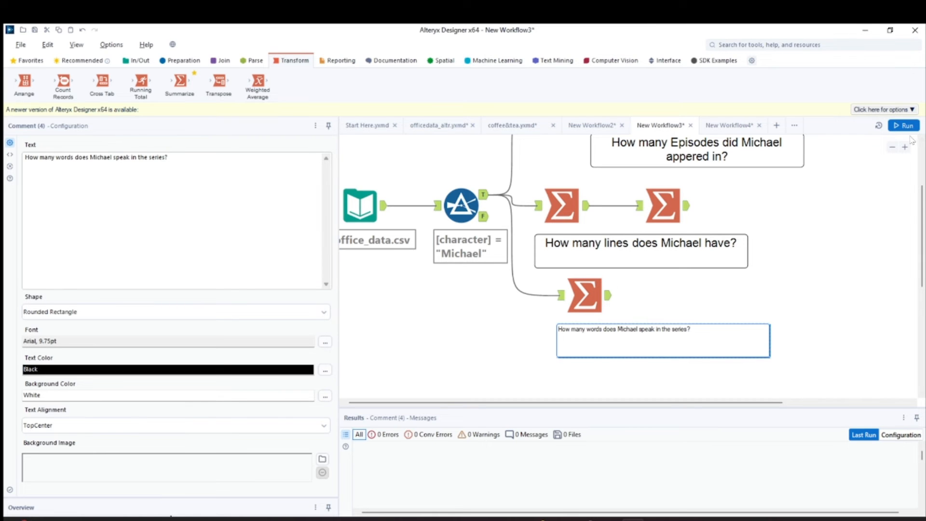
pyautogui.click(904, 126)
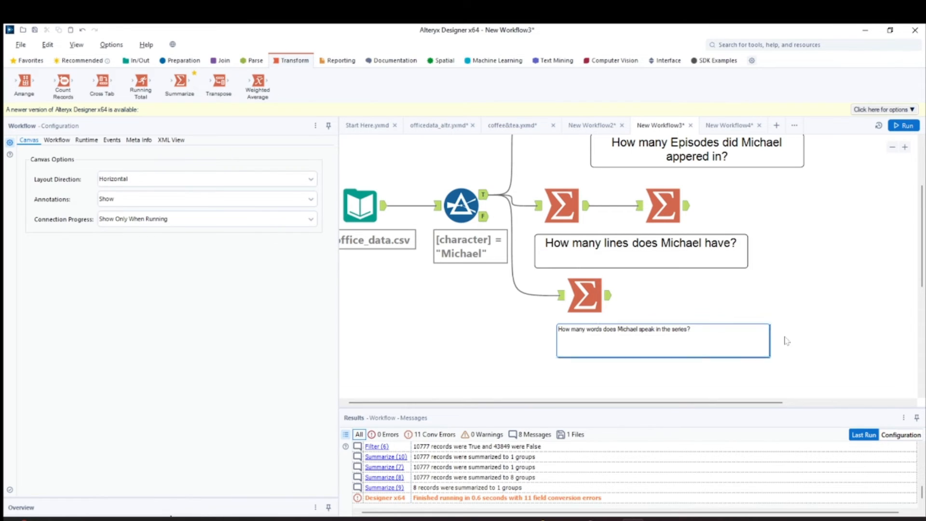
pyautogui.click(813, 337)
# Step: Narrow the configuration area to give the workflow canvas more room
pyautogui.scroll(-2, 648, 344)
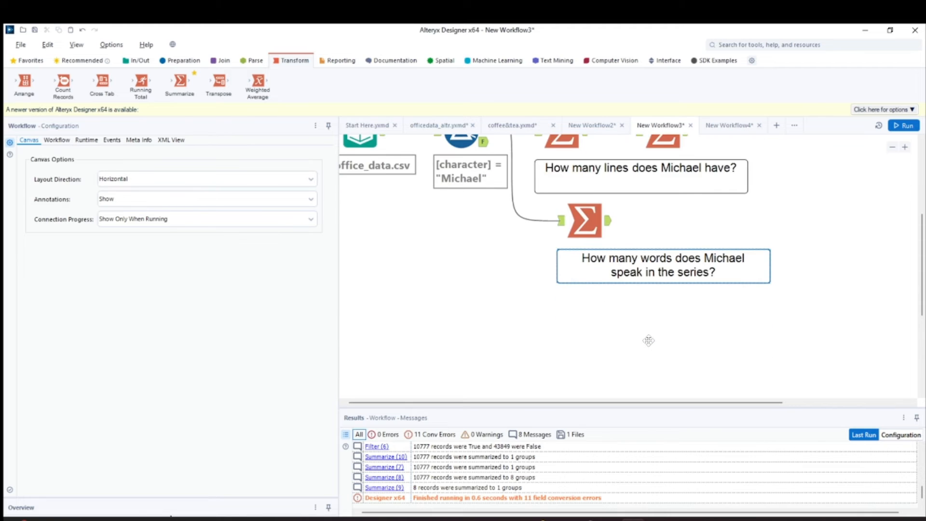
pyautogui.scroll(1, 646, 343)
pyautogui.scroll(-1, 496, 320)
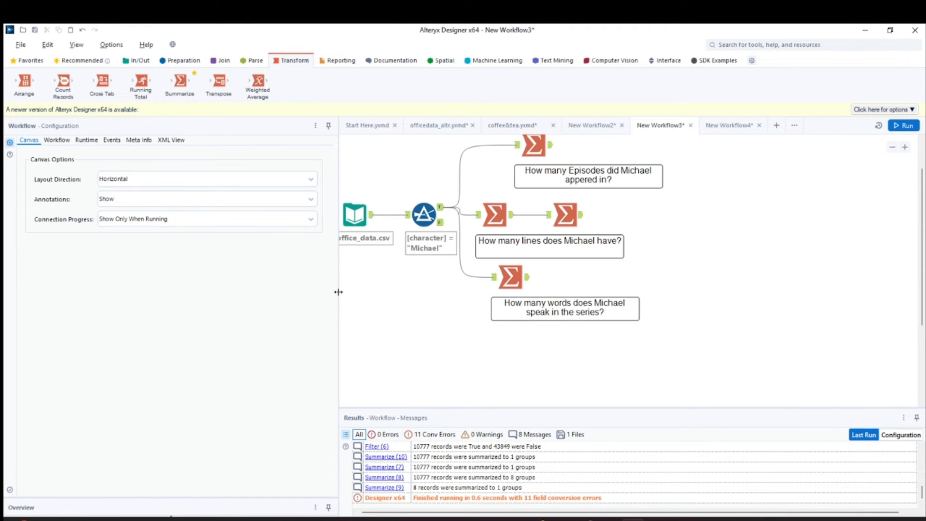
pyautogui.moveTo(339, 291); pyautogui.dragTo(221, 292)
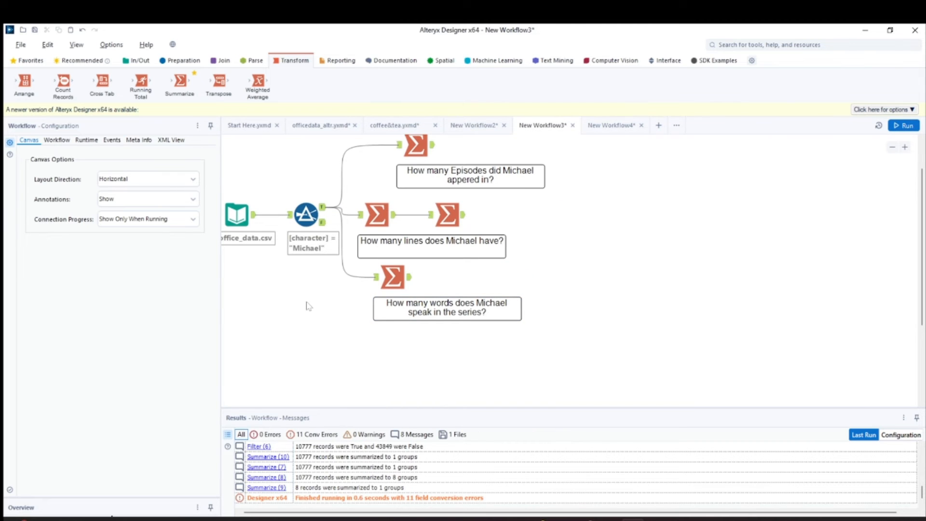
pyautogui.scroll(3, 321, 309)
pyautogui.scroll(-2, 325, 306)
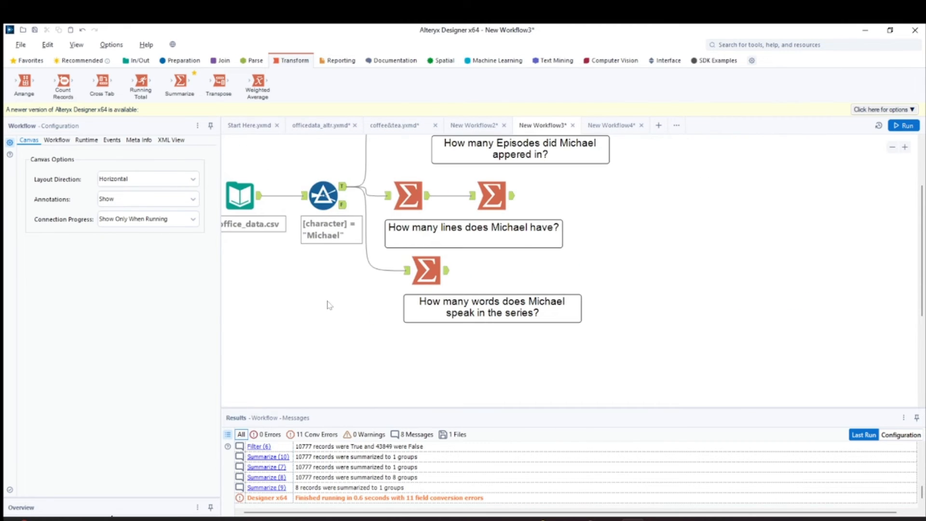
pyautogui.moveTo(172, 269); pyautogui.dragTo(156, 270)
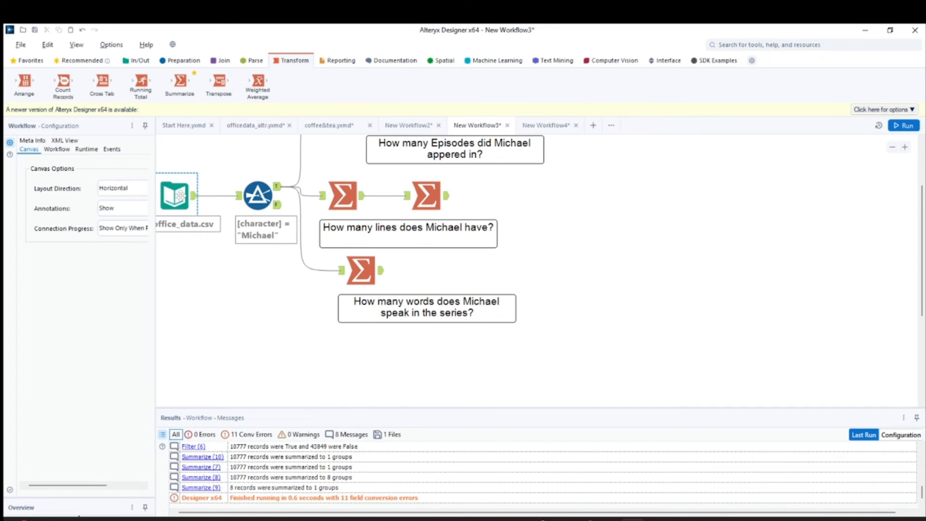
# Step: Space out the input, filter and Summarize tools horizontally and shift the lines and words comments right to match
pyautogui.moveTo(189, 201); pyautogui.dragTo(218, 201)
pyautogui.moveTo(437, 197); pyautogui.dragTo(522, 196)
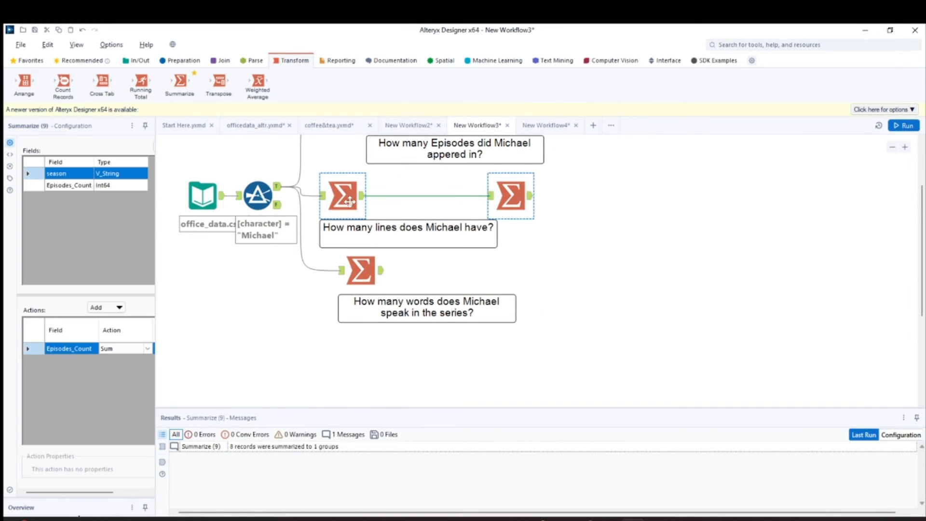
pyautogui.moveTo(344, 196); pyautogui.dragTo(409, 196)
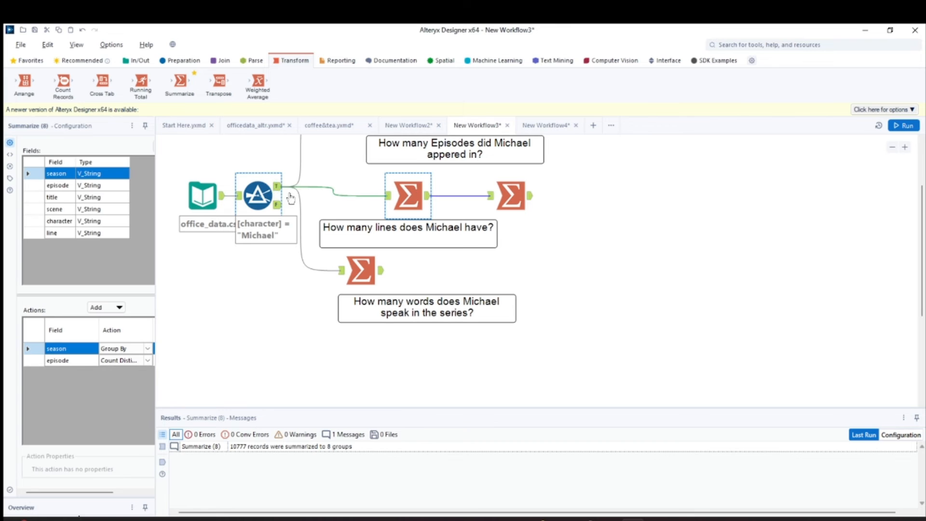
pyautogui.moveTo(258, 195); pyautogui.dragTo(295, 196)
pyautogui.moveTo(420, 242); pyautogui.dragTo(475, 243)
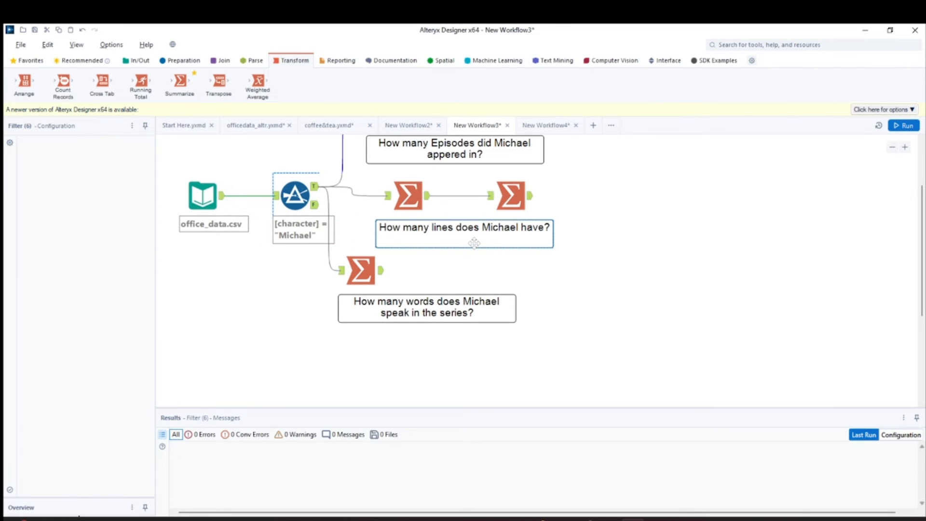
pyautogui.moveTo(429, 308); pyautogui.dragTo(476, 311)
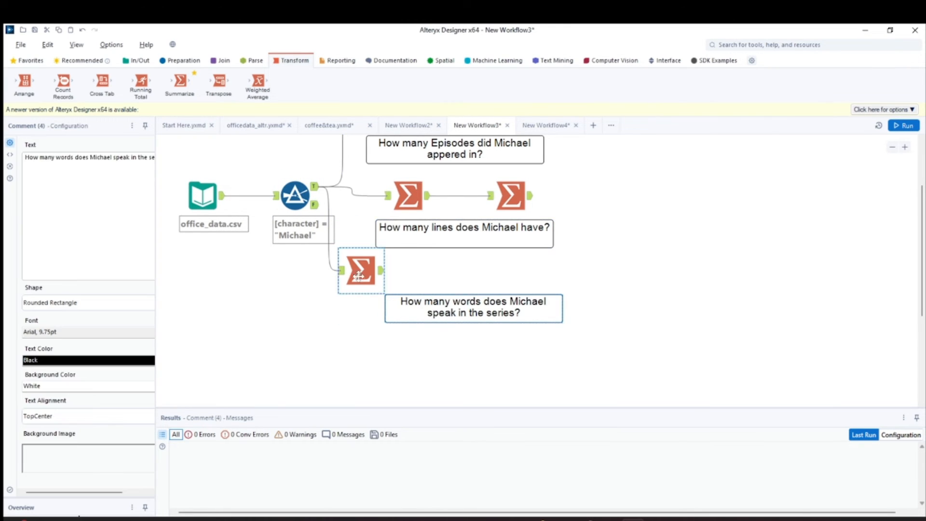
pyautogui.moveTo(362, 270); pyautogui.dragTo(390, 271)
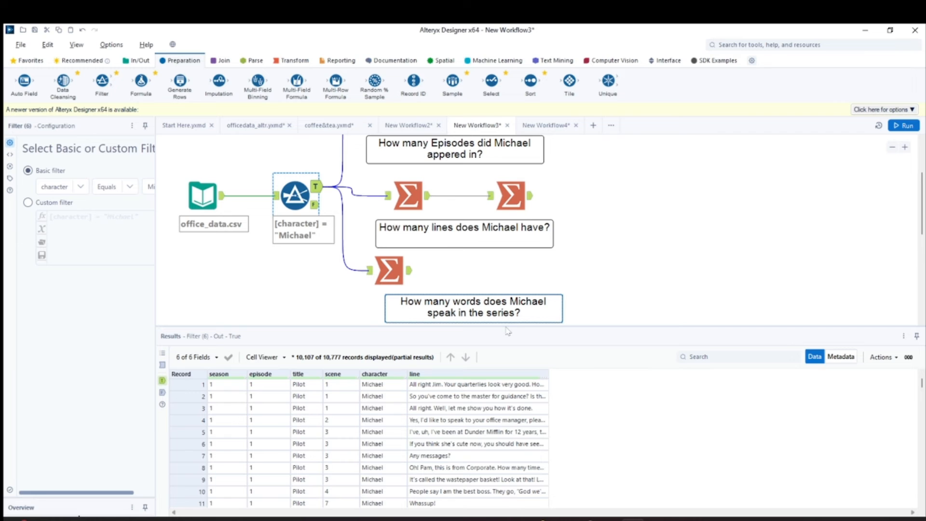
# Step: Review the filtered lines in an enlarged results area, and connect a Formula tool below the words comment to the filter's true output
pyautogui.moveTo(502, 326); pyautogui.dragTo(501, 268)
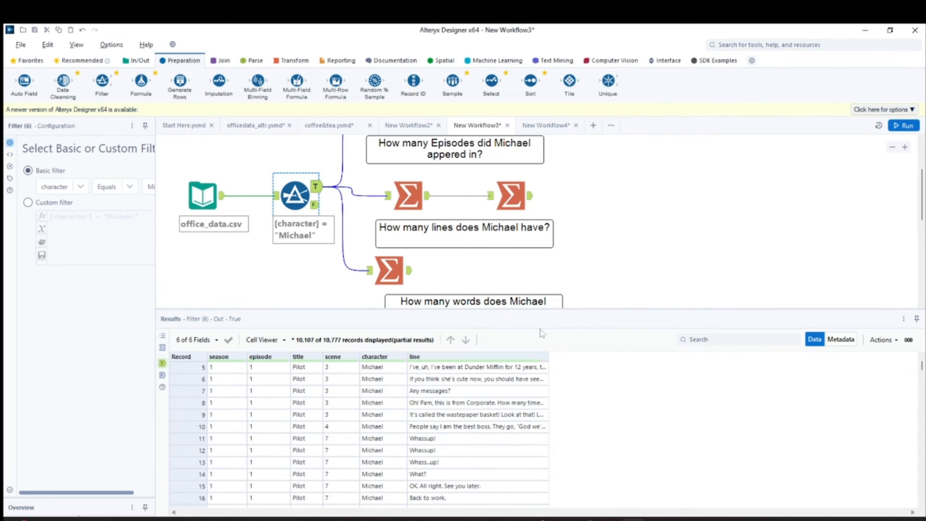
pyautogui.moveTo(531, 308); pyautogui.dragTo(531, 404)
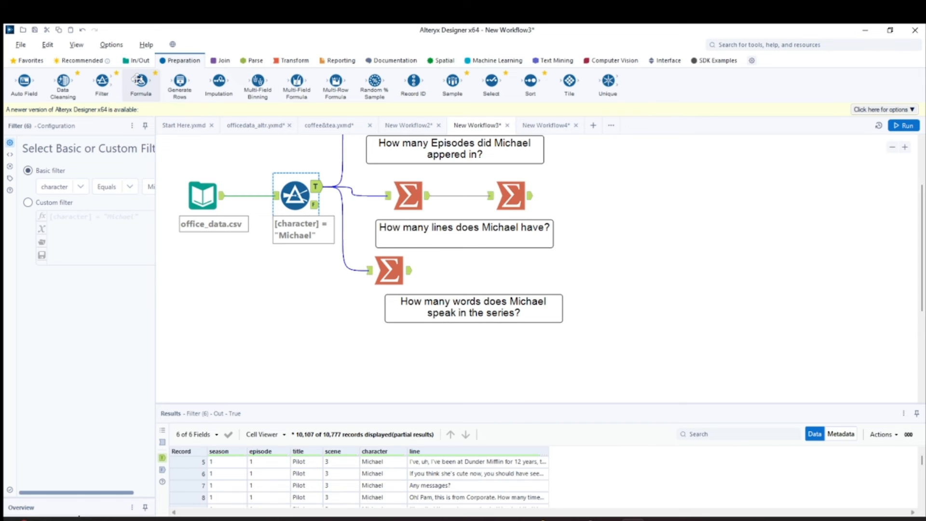
pyautogui.moveTo(141, 81); pyautogui.dragTo(416, 354)
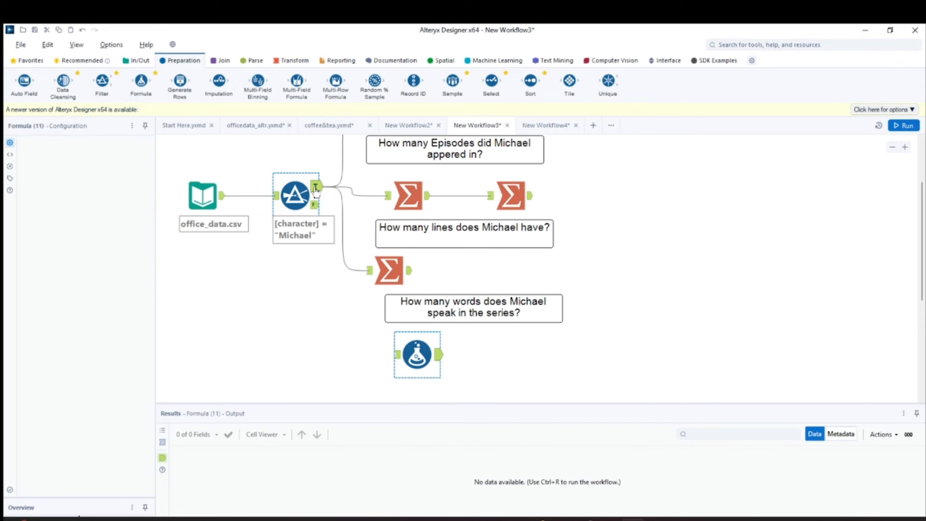
pyautogui.moveTo(316, 187); pyautogui.dragTo(415, 356)
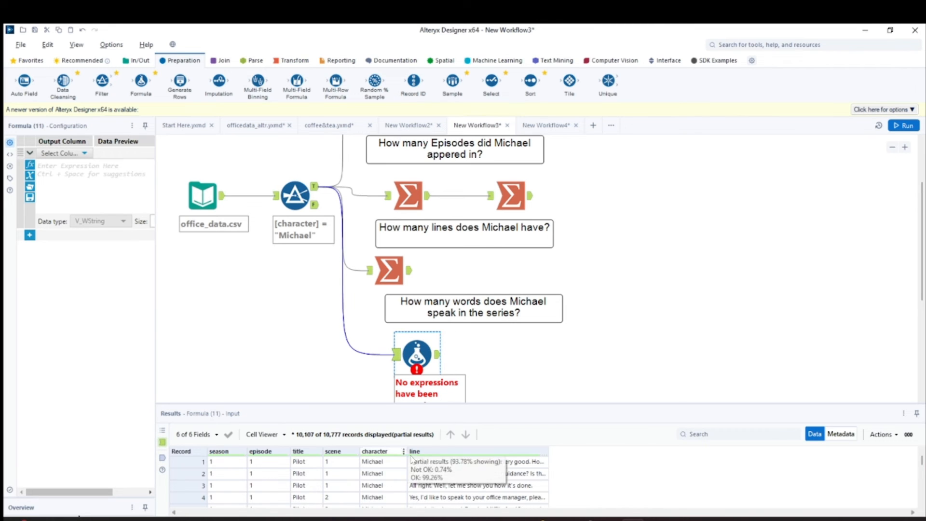
# Step: Add an output column named Words in the Formula tool and insert the CountWords function as its expression
pyautogui.click(62, 153)
pyautogui.click(61, 166)
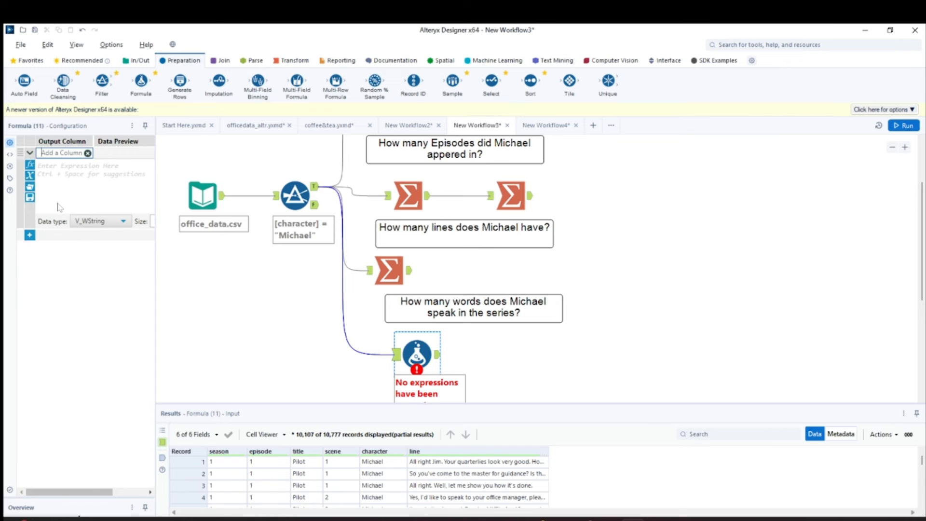
pyautogui.write('Words')
pyautogui.click(64, 191)
pyautogui.write('COUNT')
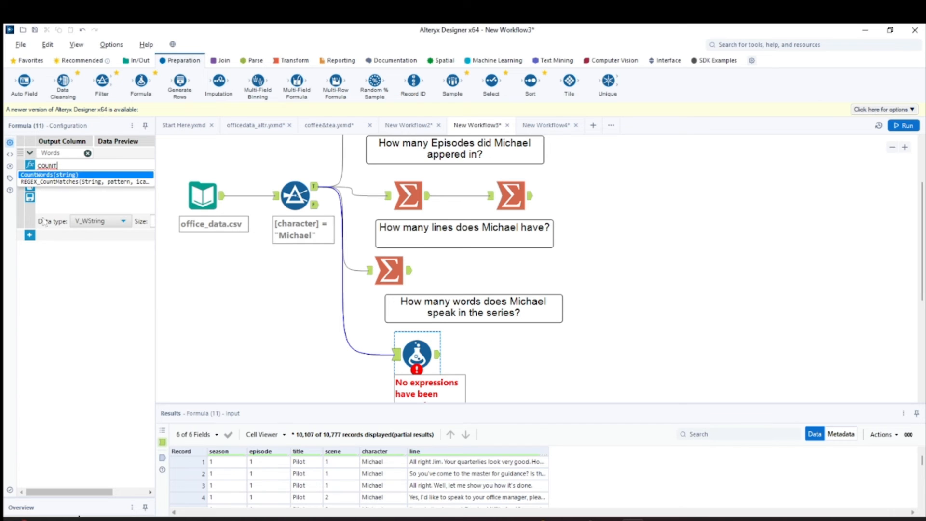
pyautogui.click(63, 176)
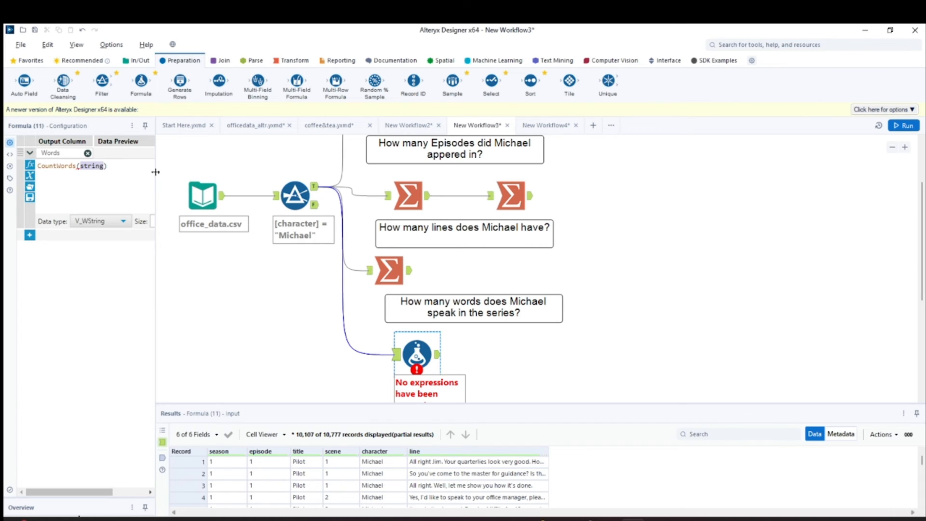
# Step: Widen the configuration area and enlarge the formula editor's text so the whole expression is readable
pyautogui.moveTo(155, 173); pyautogui.dragTo(251, 173)
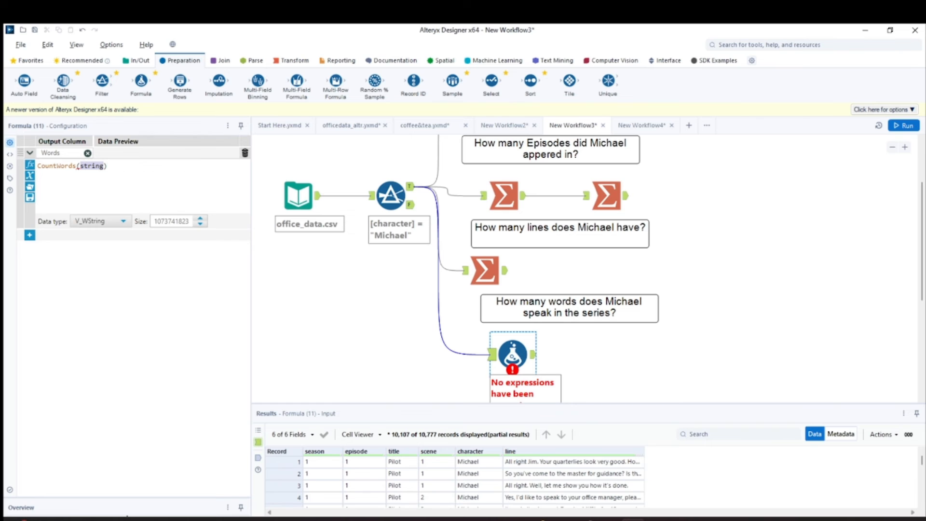
pyautogui.scroll(5, 126, 175)
pyautogui.scroll(-3, 126, 176)
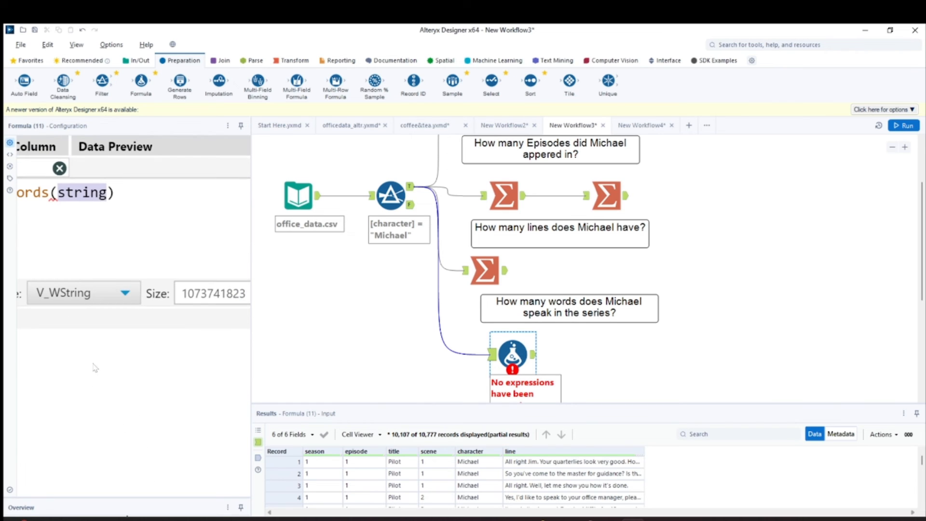
pyautogui.scroll(-3, 124, 368)
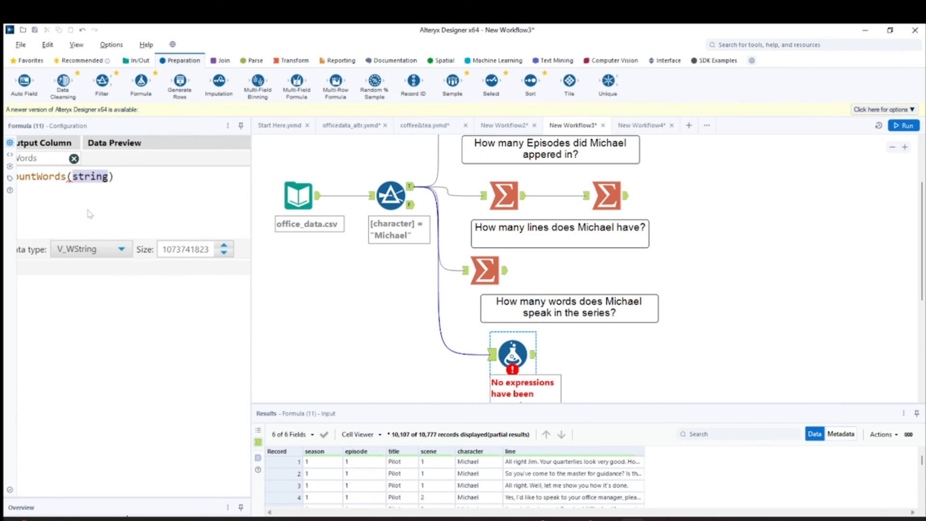
pyautogui.moveTo(254, 193); pyautogui.dragTo(317, 193)
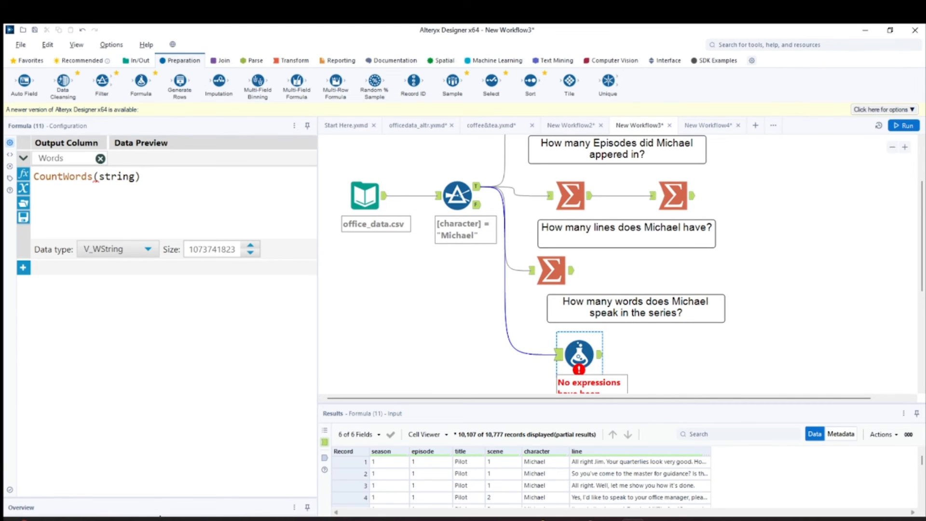
# Step: Replace the CountWords placeholder argument with the [line] field and set the Words column's data type to Int64
pyautogui.press('BackSpace')
pyautogui.press('BackSpace')
pyautogui.press('BackSpace')
pyautogui.press('BackSpace')
pyautogui.press('BackSpace')
pyautogui.press('BackSpace')
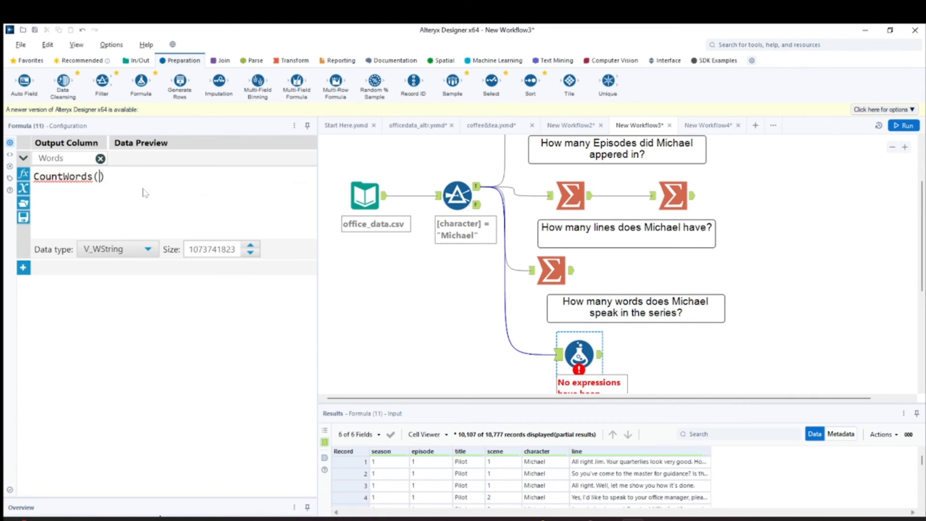
pyautogui.write('[line')
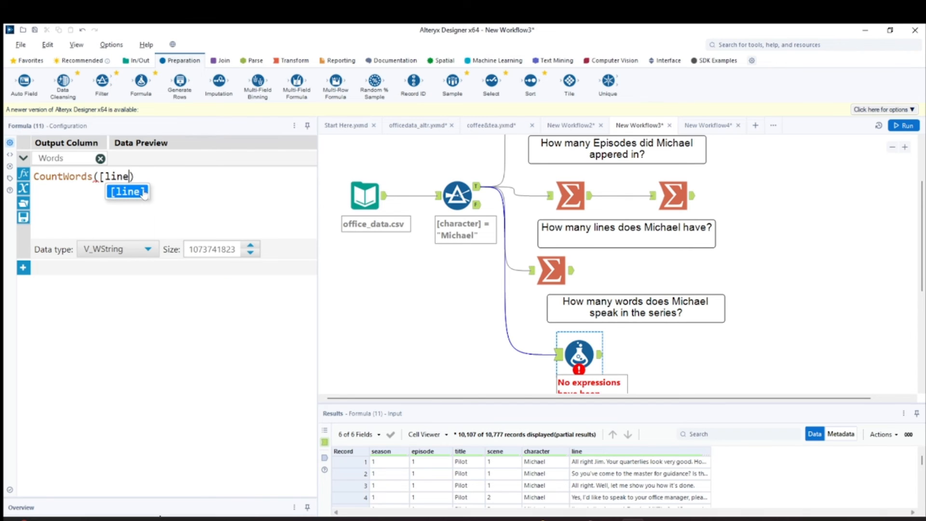
pyautogui.click(143, 192)
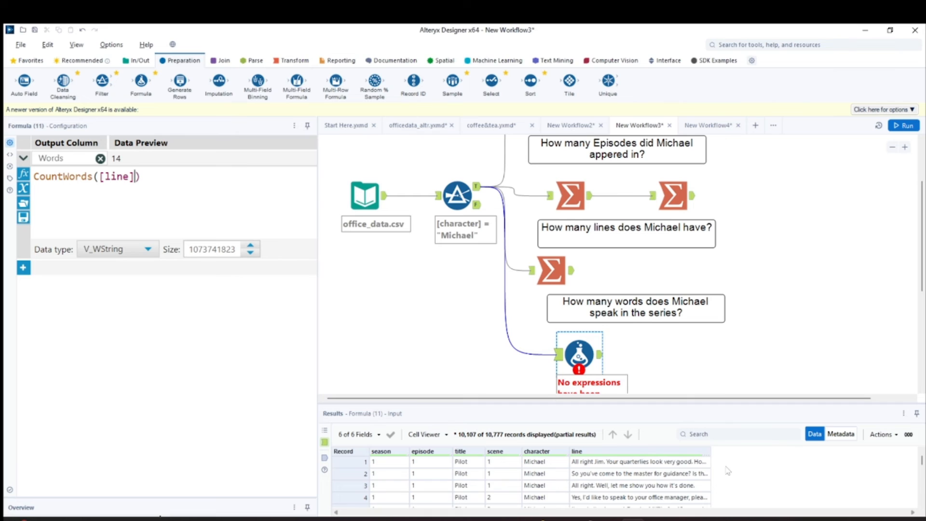
pyautogui.click(134, 251)
pyautogui.click(121, 357)
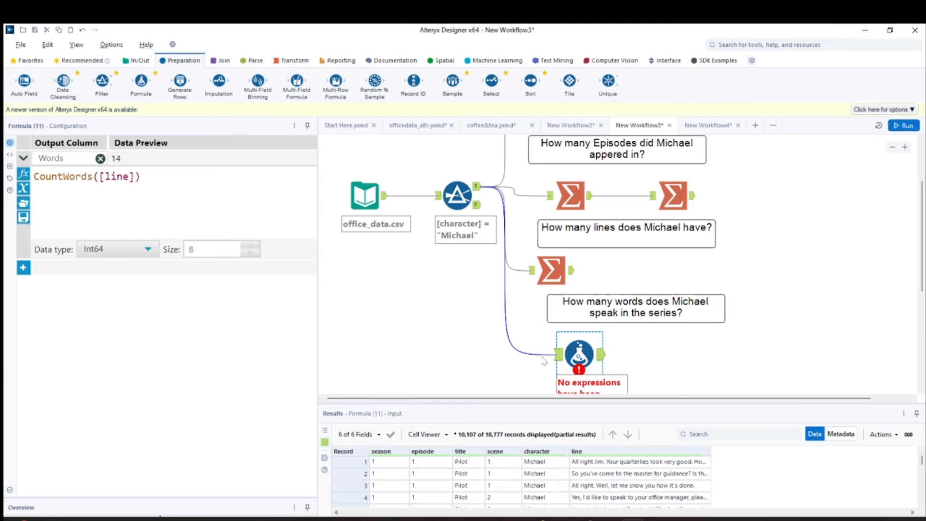
# Step: Run the workflow and display the Formula tool's output records
pyautogui.click(560, 361)
pyautogui.click(604, 357)
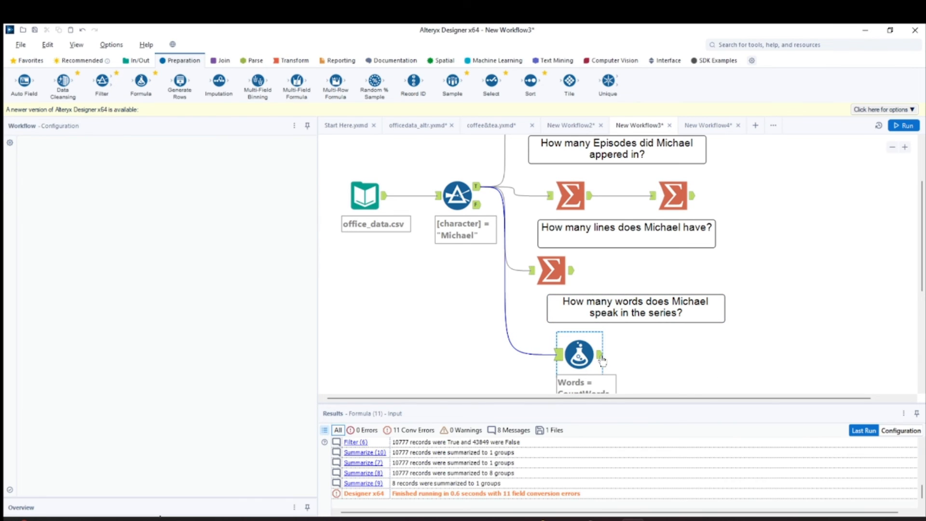
pyautogui.click(904, 126)
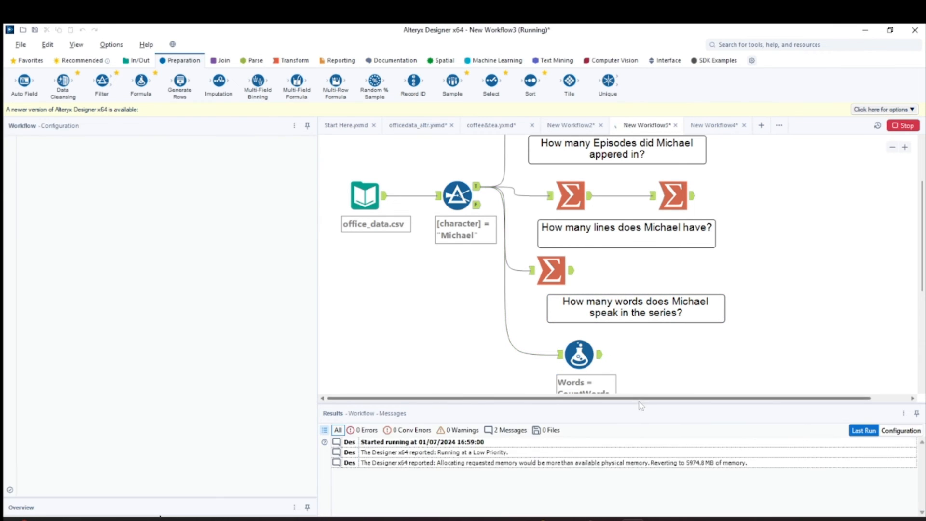
pyautogui.click(612, 390)
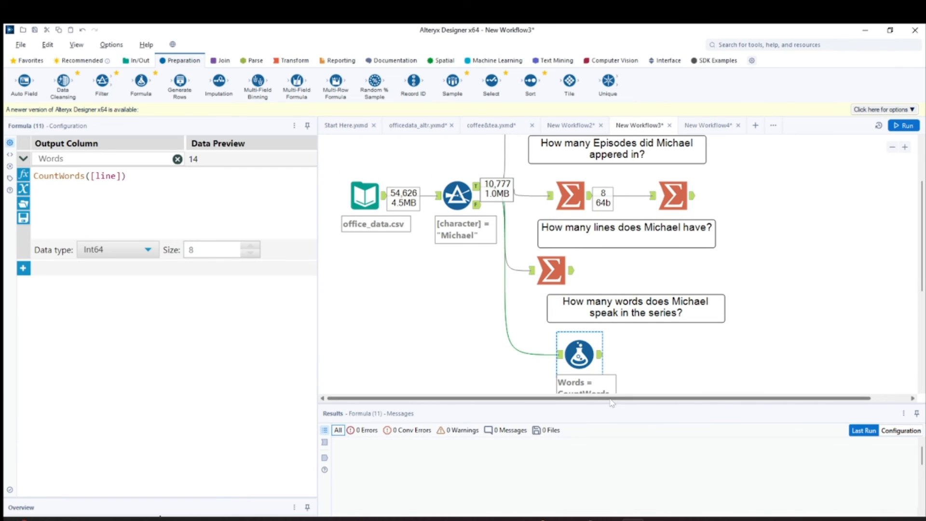
pyautogui.click(600, 355)
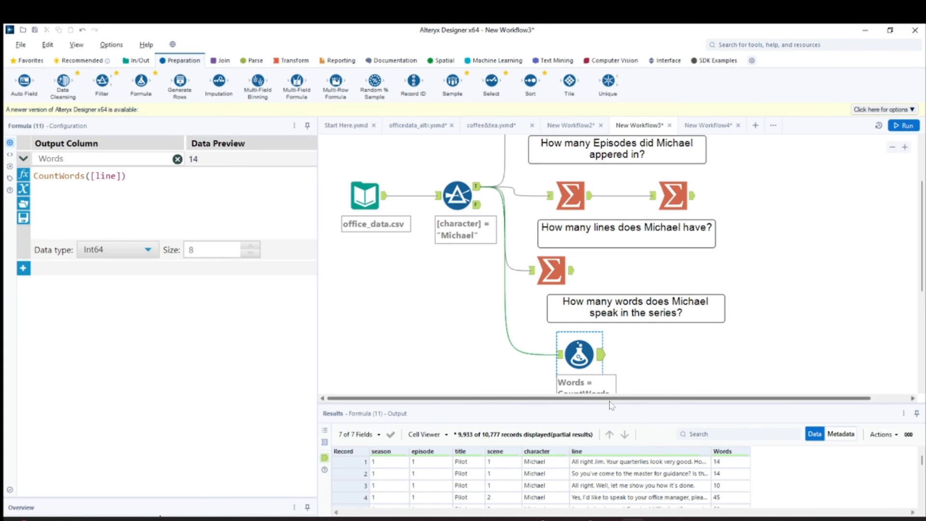
# Step: Compare the Words values with their lines in an enlarged results area, and shrink it to uncover the Formula tool
pyautogui.moveTo(615, 407); pyautogui.dragTo(609, 212)
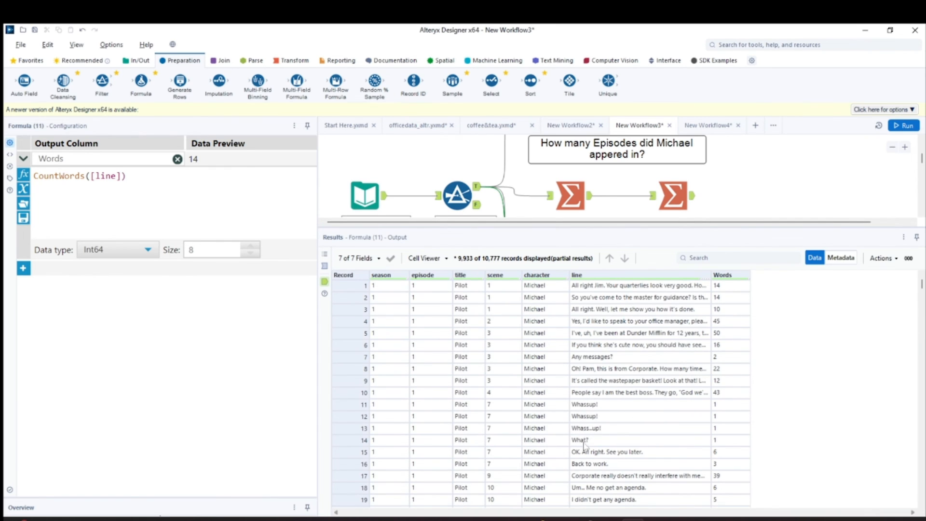
pyautogui.click(602, 488)
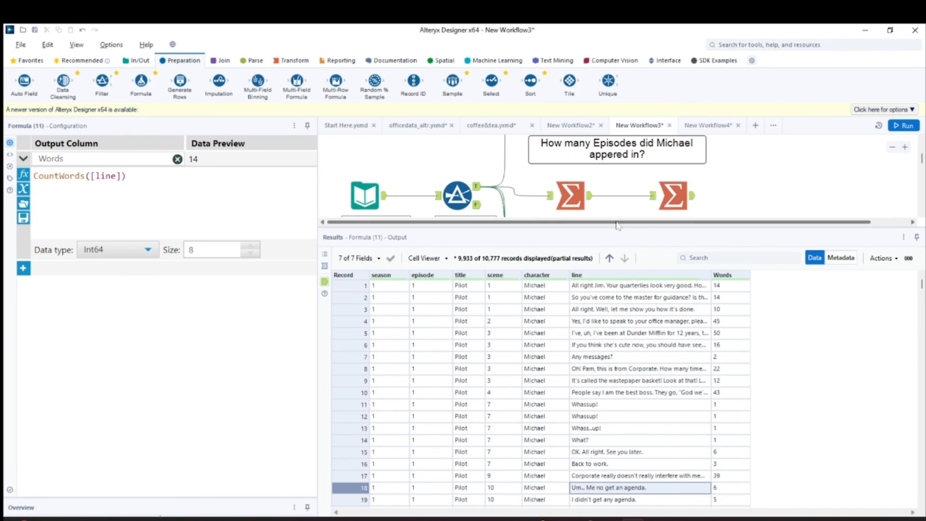
pyautogui.moveTo(618, 230); pyautogui.dragTo(624, 324)
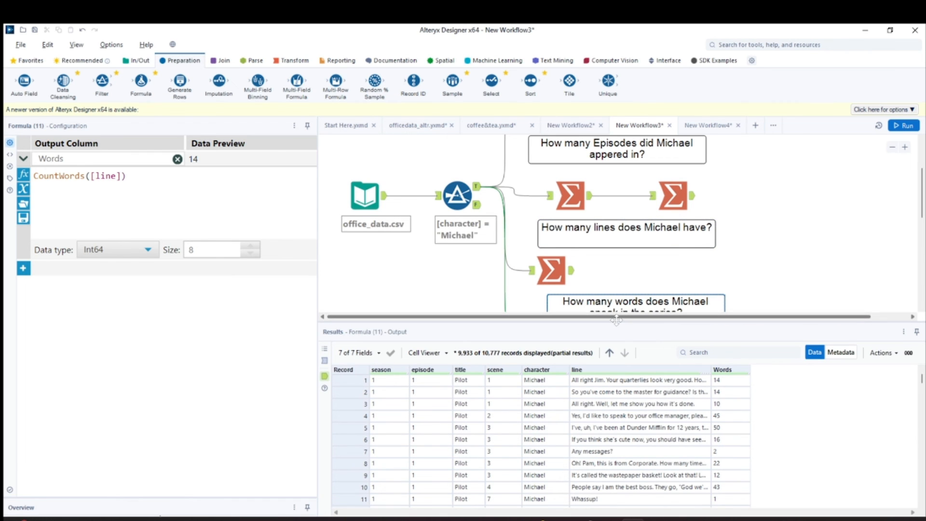
pyautogui.moveTo(617, 317); pyautogui.dragTo(624, 384)
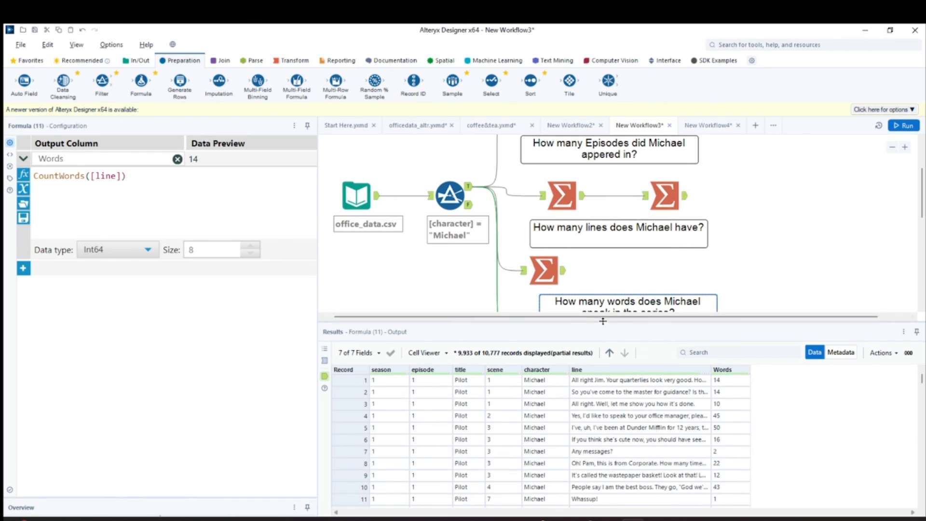
pyautogui.moveTo(603, 322); pyautogui.dragTo(632, 384)
pyautogui.scroll(-2, 596, 306)
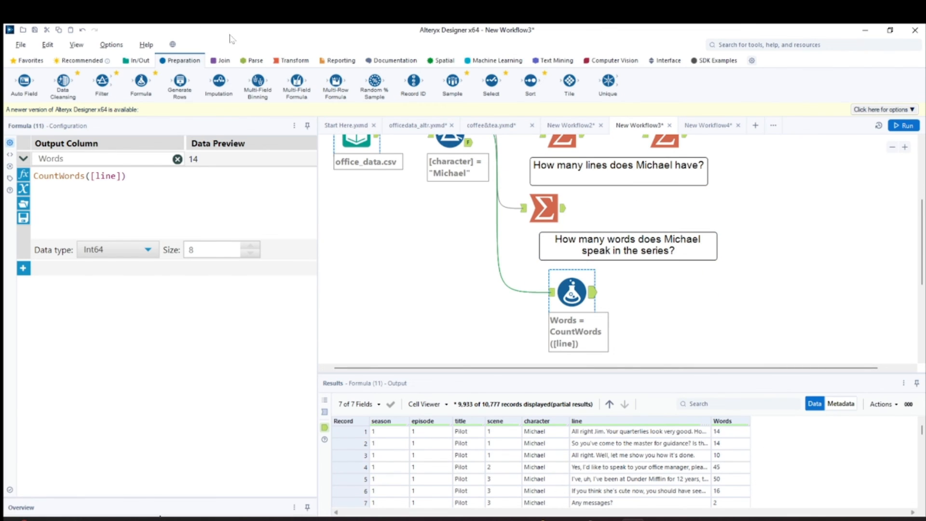
# Step: Connect a Summarize tool to the Formula tool's output and add a Sum action on the Words field
pyautogui.click(295, 60)
pyautogui.moveTo(179, 82); pyautogui.dragTo(622, 292)
pyautogui.click(56, 245)
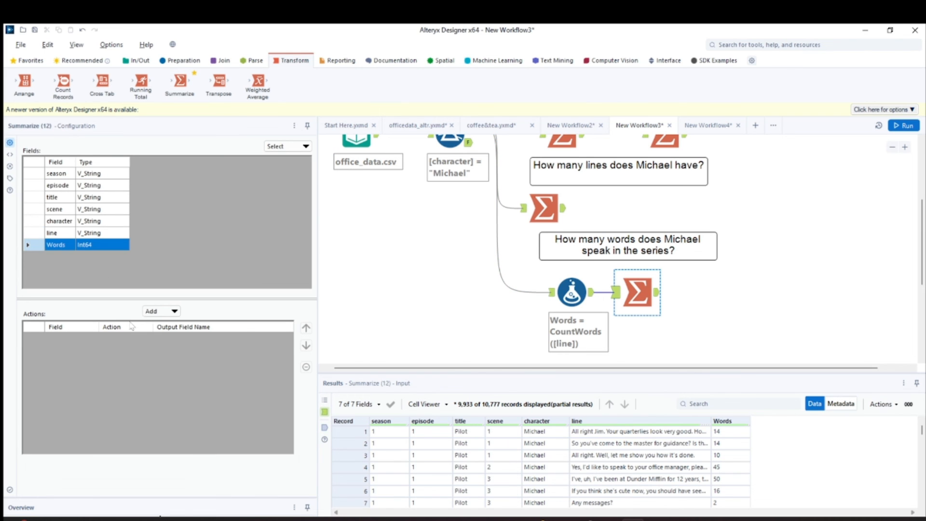
pyautogui.click(163, 311)
pyautogui.click(159, 327)
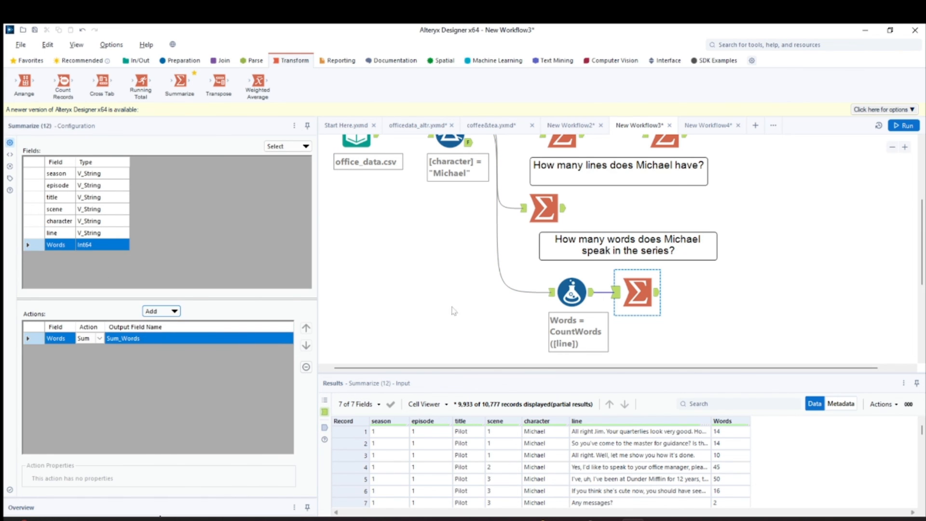
# Step: Rerun the workflow and display the output of the new words Summarize tool
pyautogui.click(653, 288)
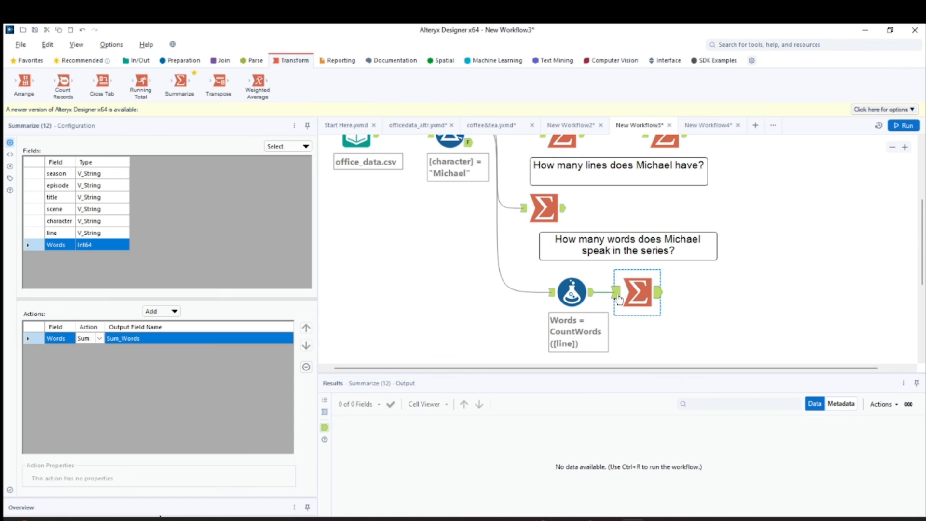
pyautogui.click(658, 291)
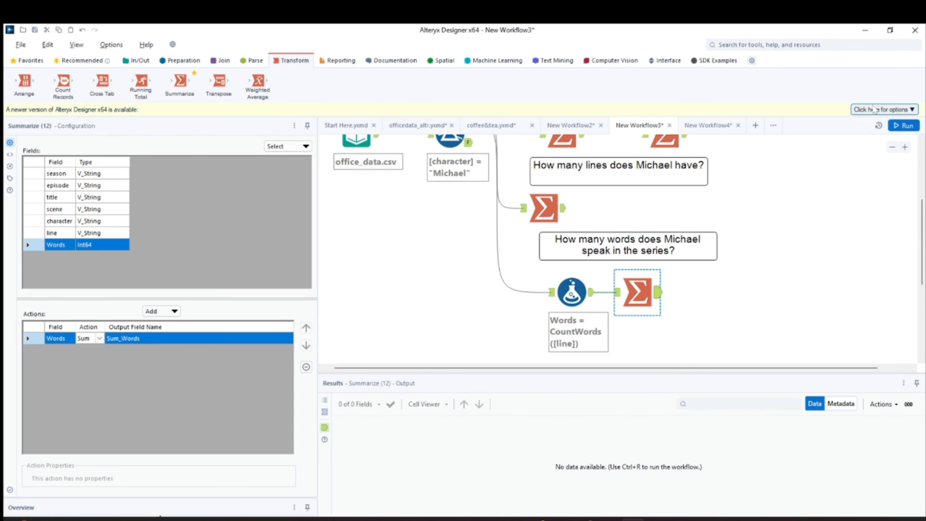
pyautogui.click(897, 126)
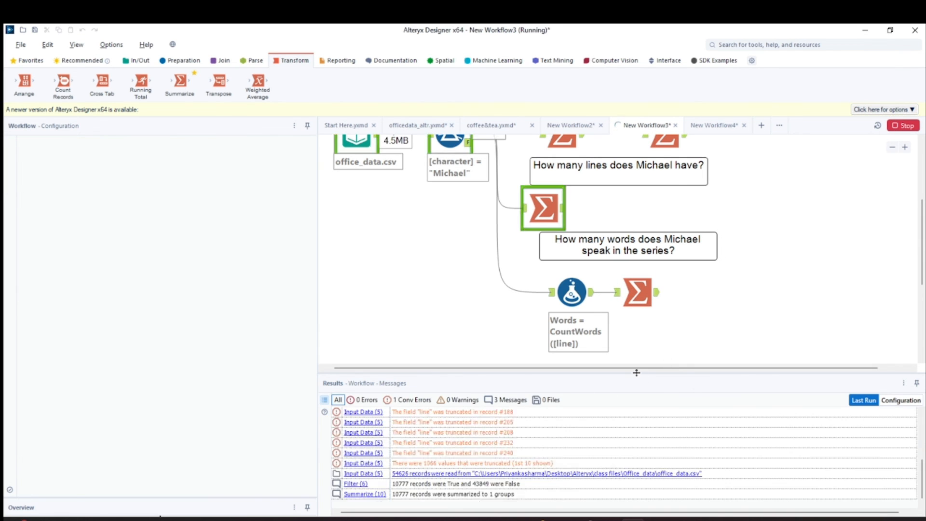
pyautogui.click(639, 292)
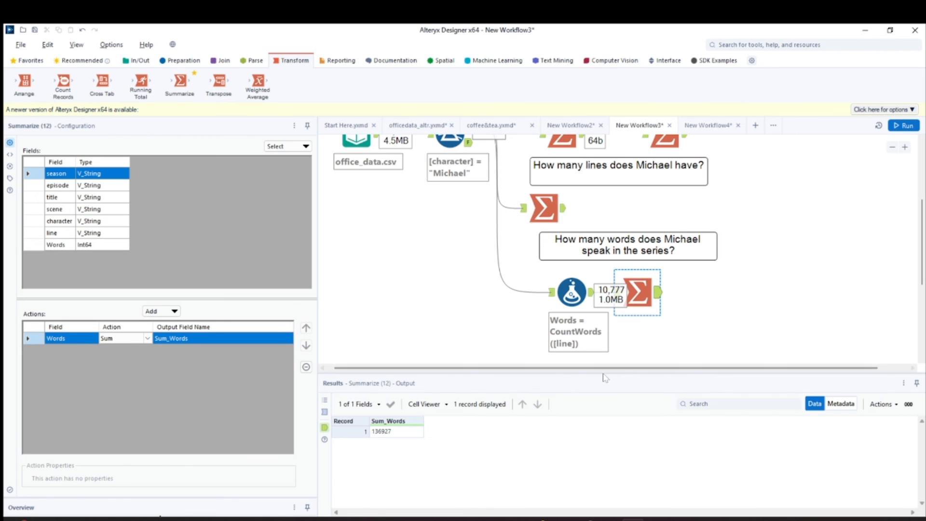
# Step: Leave the results area slightly taller and narrow the configuration area to show the season, episode and line branches
pyautogui.moveTo(606, 375); pyautogui.dragTo(603, 246)
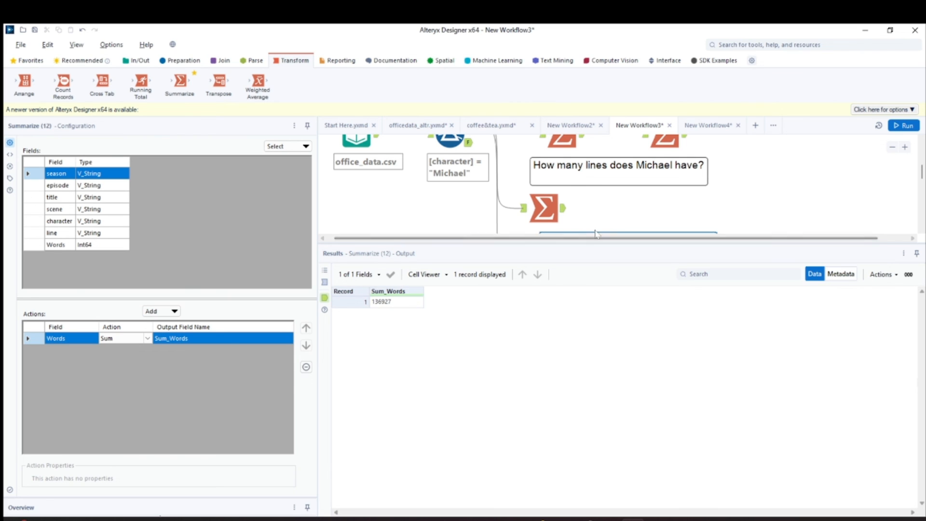
pyautogui.moveTo(611, 243); pyautogui.dragTo(626, 326)
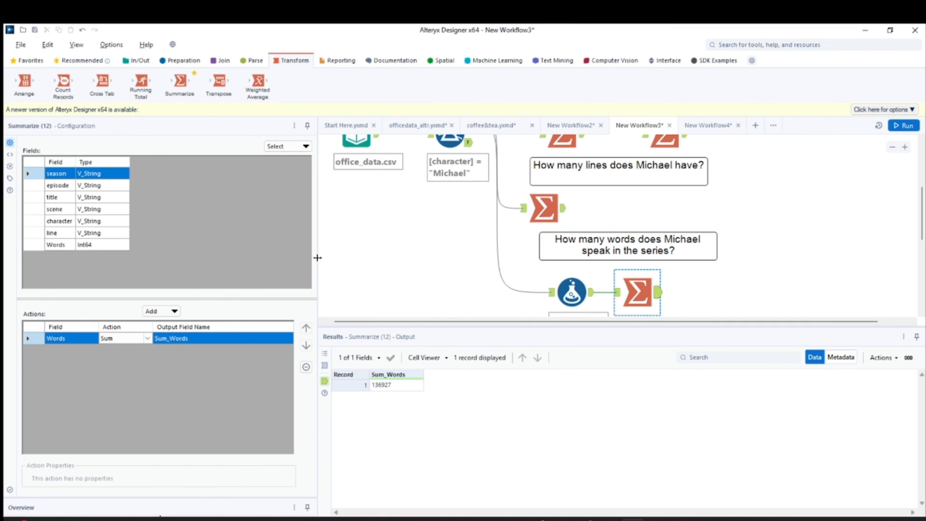
pyautogui.moveTo(317, 258); pyautogui.dragTo(241, 257)
pyautogui.scroll(5, 557, 222)
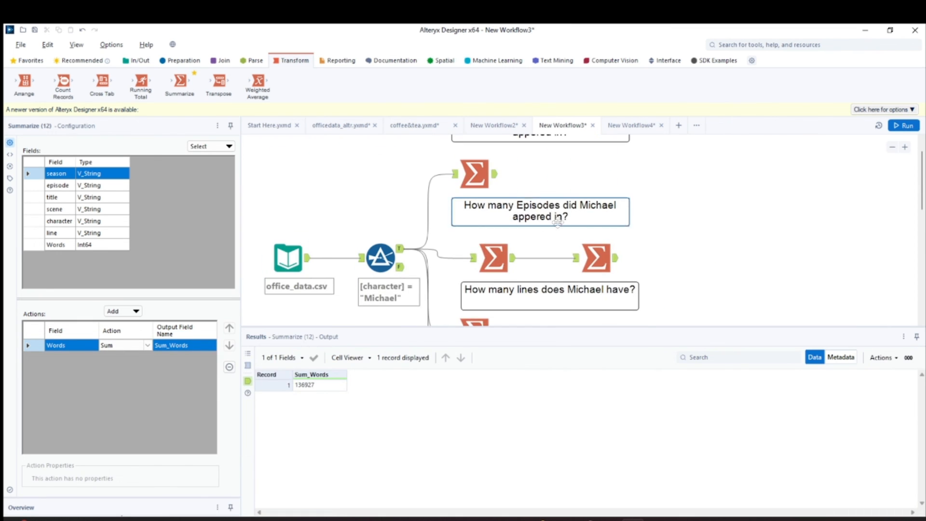
pyautogui.moveTo(924, 160); pyautogui.dragTo(925, 162)
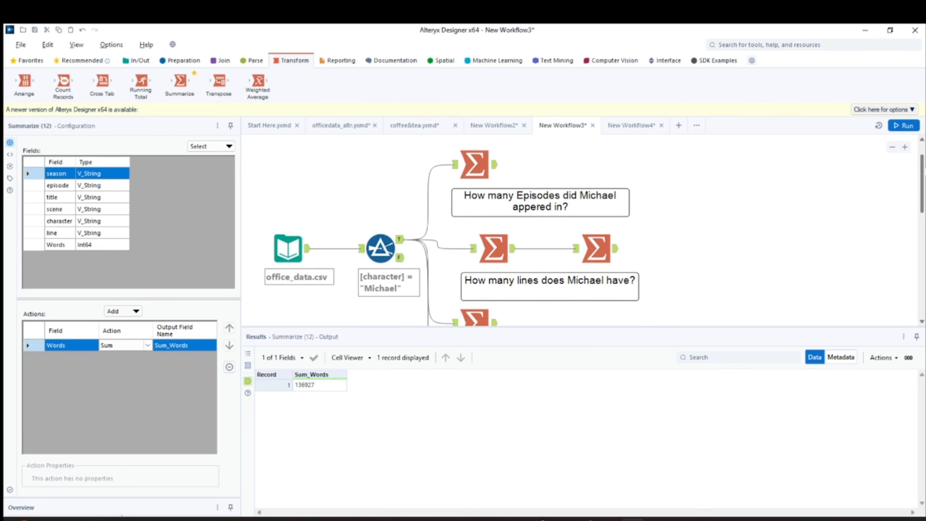